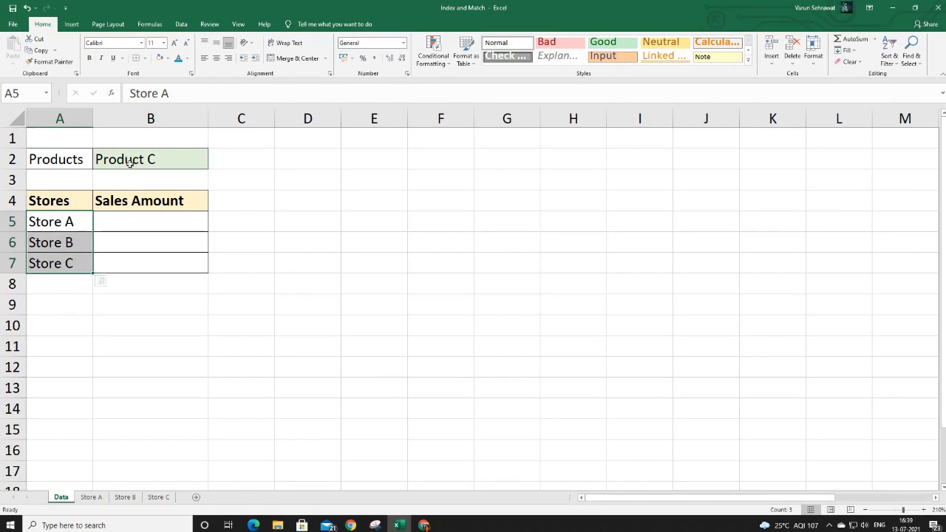
Step: Examine the product choices for cell B2 and the sales tables on the Store A, Store B and Store C sheets
{"action": "left_click", "coordinate": [135, 160]}
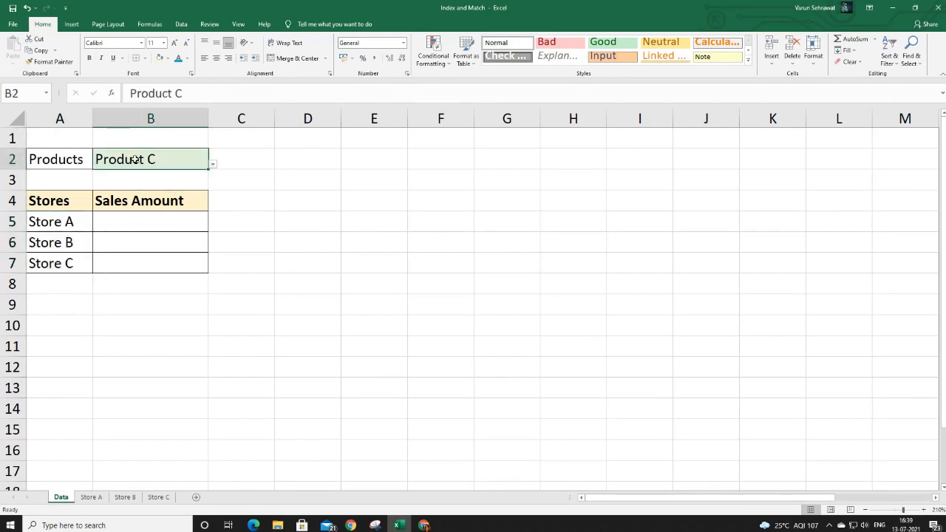
{"action": "left_click", "coordinate": [213, 164]}
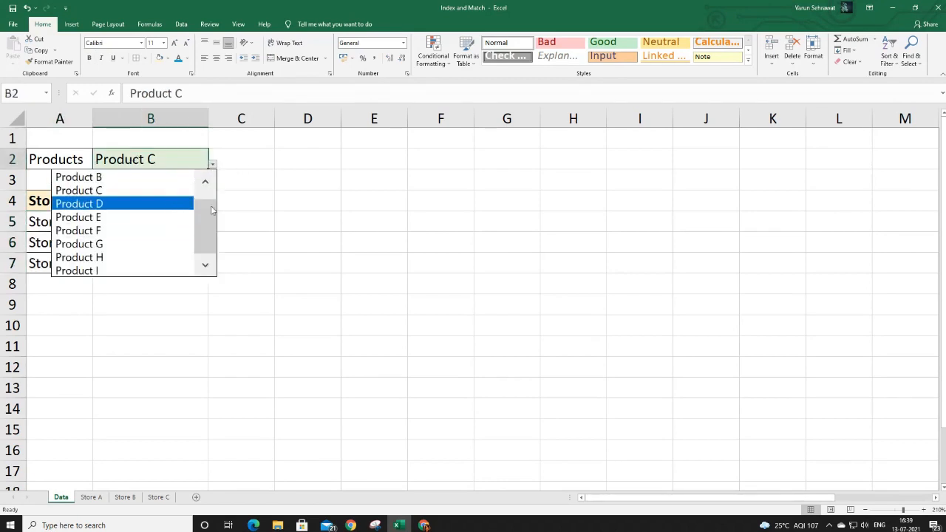
{"action": "left_click", "coordinate": [236, 206]}
{"action": "left_click", "coordinate": [91, 498]}
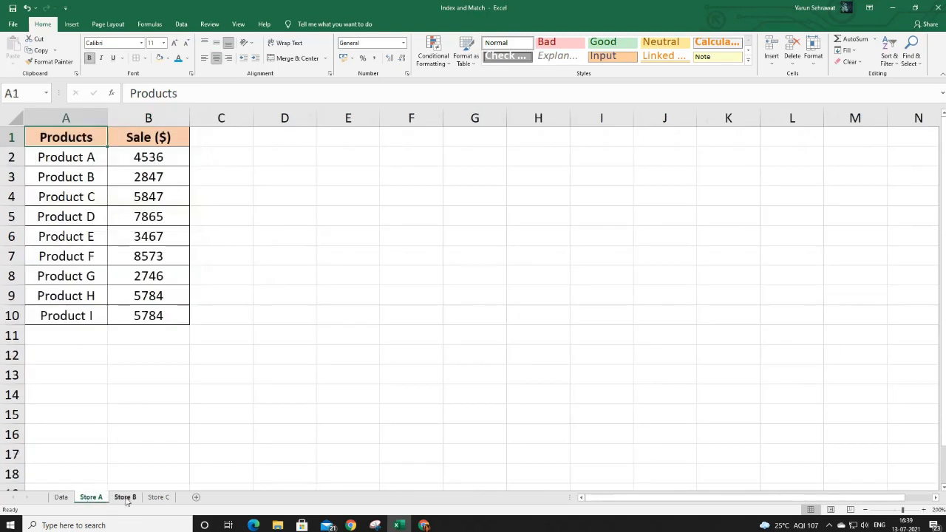
{"action": "left_click", "coordinate": [125, 498]}
{"action": "left_click", "coordinate": [159, 497]}
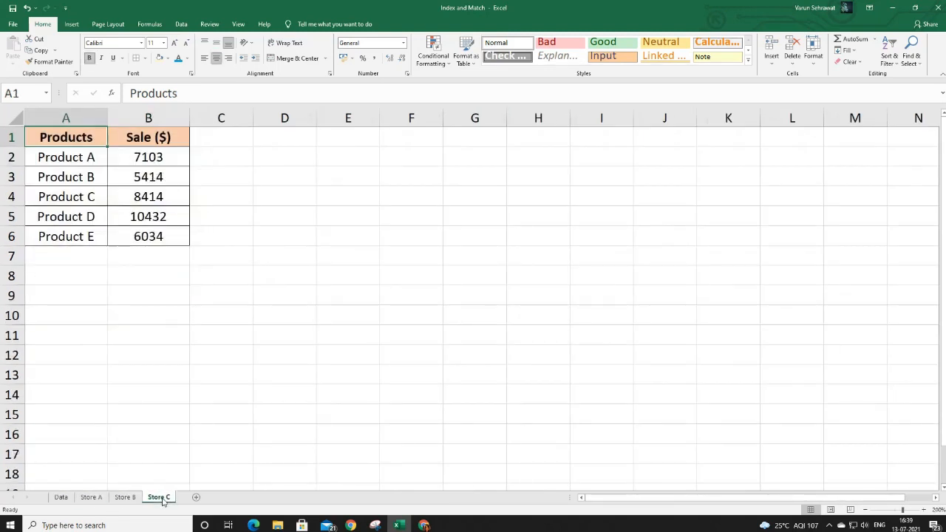
{"action": "left_click", "coordinate": [126, 497]}
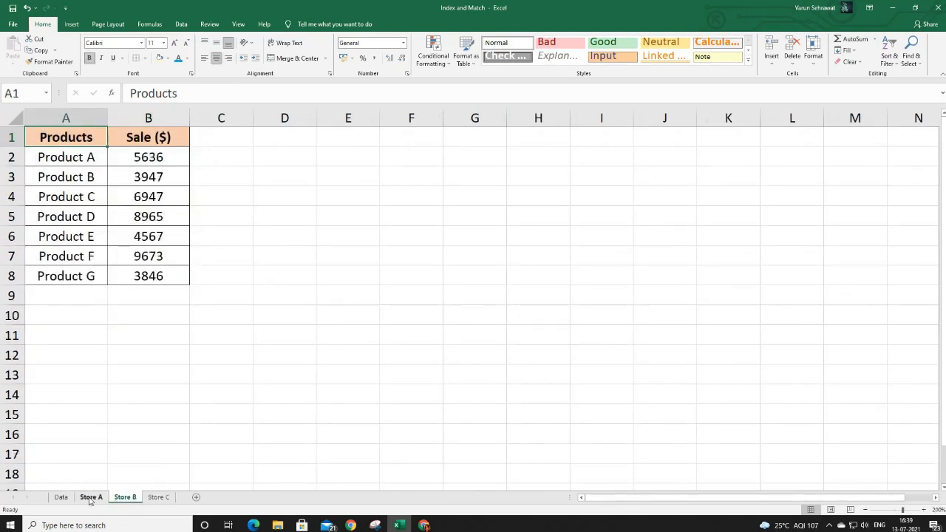
{"action": "left_click", "coordinate": [91, 497]}
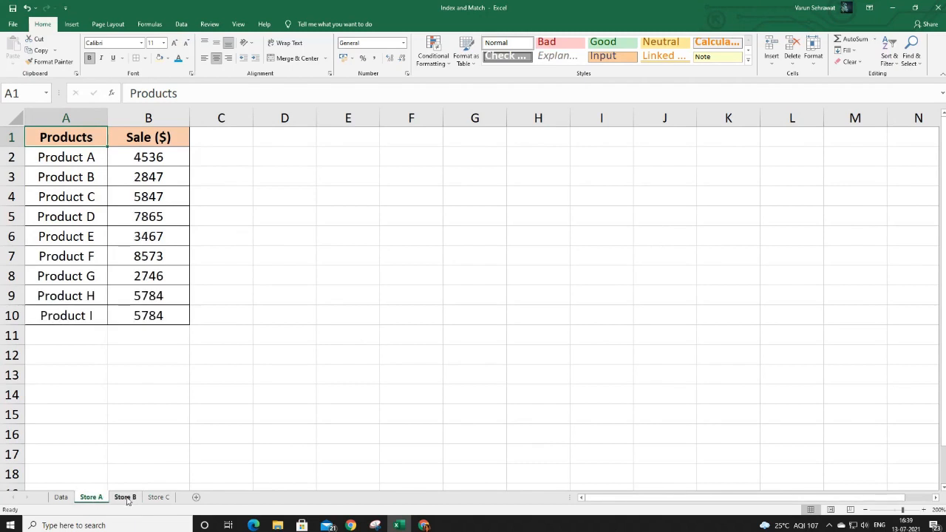
{"action": "left_click", "coordinate": [125, 497]}
{"action": "left_click", "coordinate": [158, 497]}
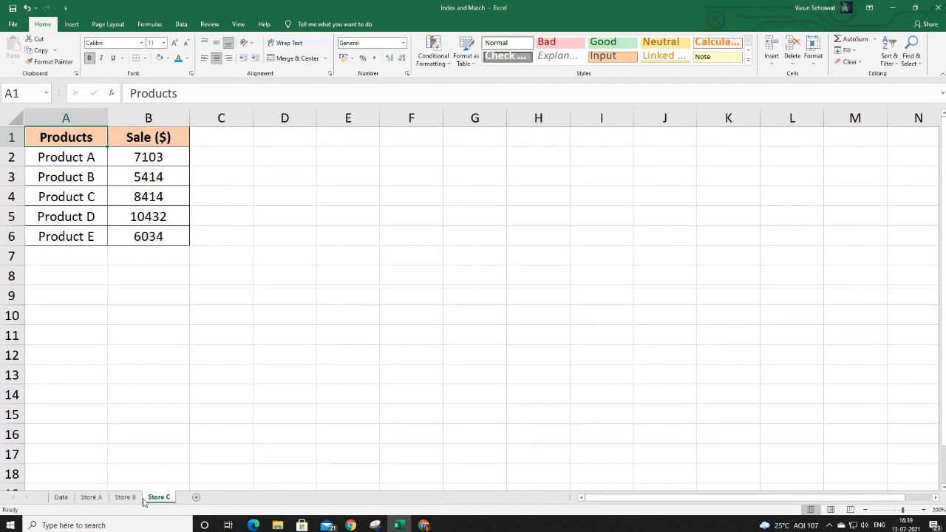
{"action": "left_click", "coordinate": [61, 497]}
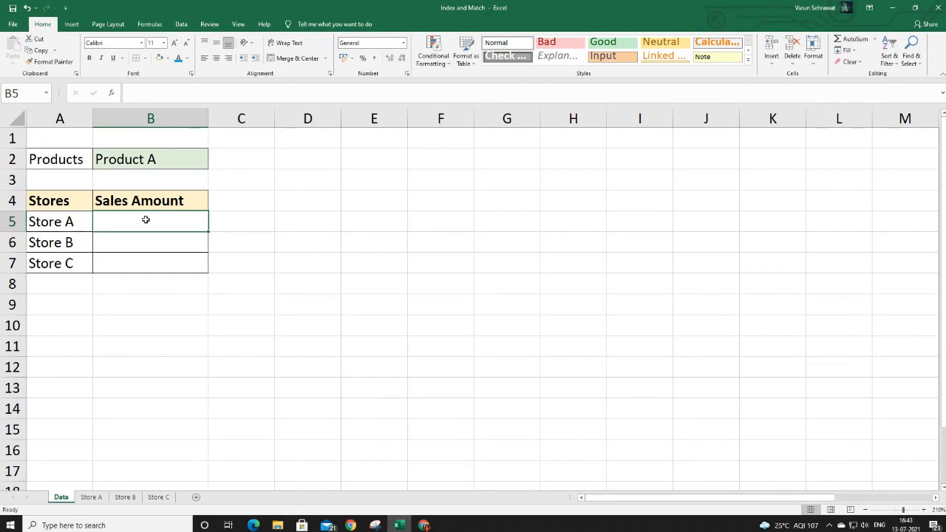
{"action": "left_click_drag", "start_coordinate": [74, 222], "coordinate": [132, 220]}
{"action": "left_click_drag", "start_coordinate": [70, 242], "coordinate": [69, 278]}
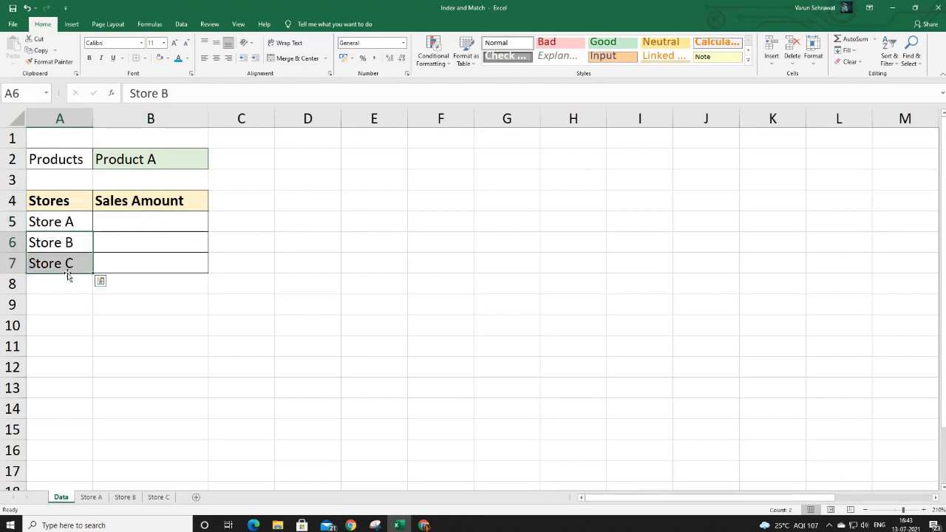
Step: Start a VLOOKUP formula in Store A's Sales Amount cell B5 with the absolute reference $B$2 as lookup value
{"action": "left_click", "coordinate": [125, 221]}
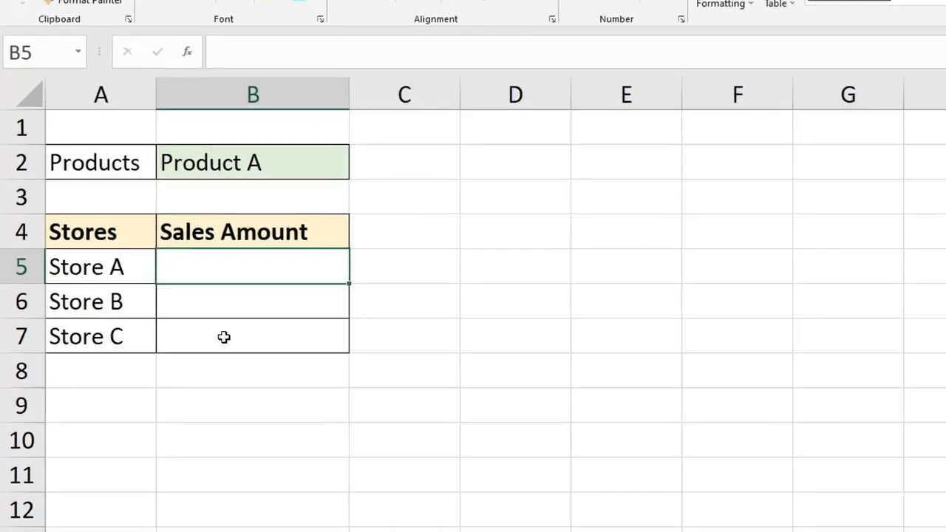
{"action": "type", "text": "=vl"}
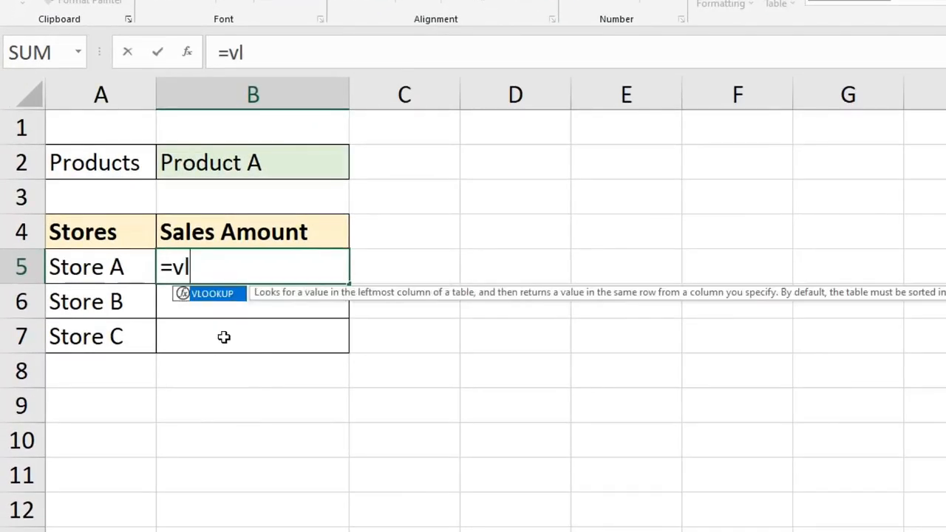
{"action": "type", "text": "ookup("}
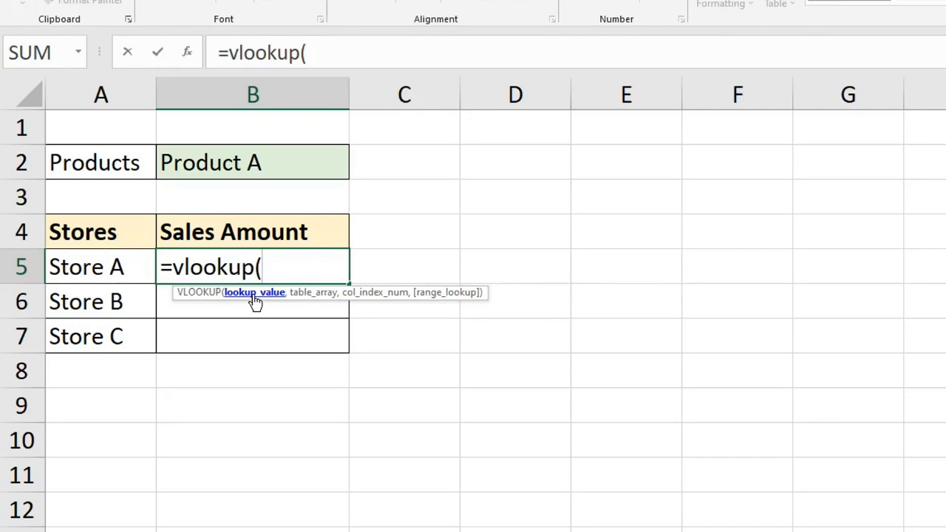
{"action": "left_click", "coordinate": [292, 162]}
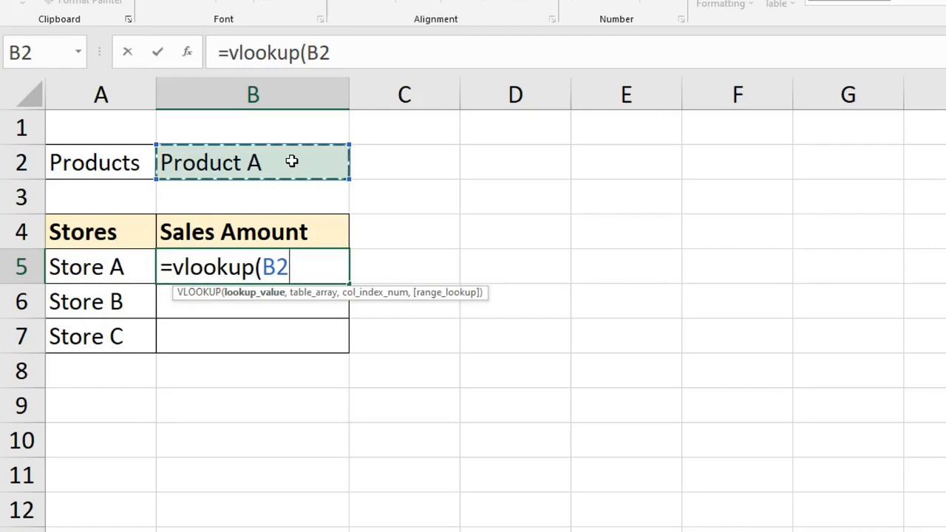
{"action": "key", "text": "F4"}
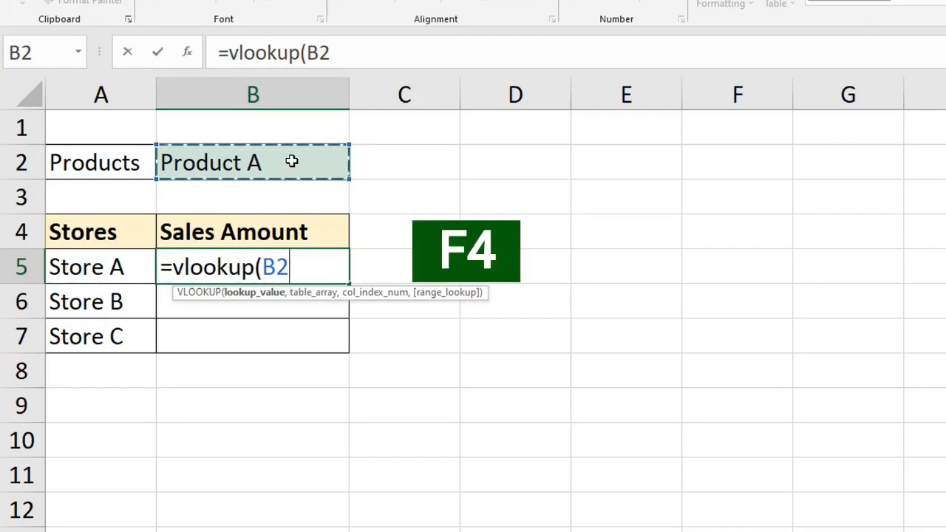
{"action": "key", "text": "F4"}
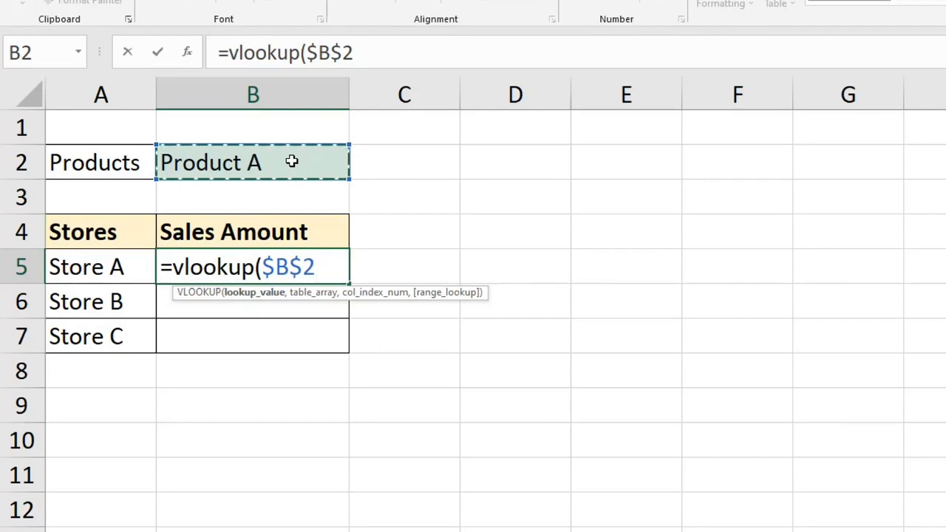
{"action": "type", "text": ","}
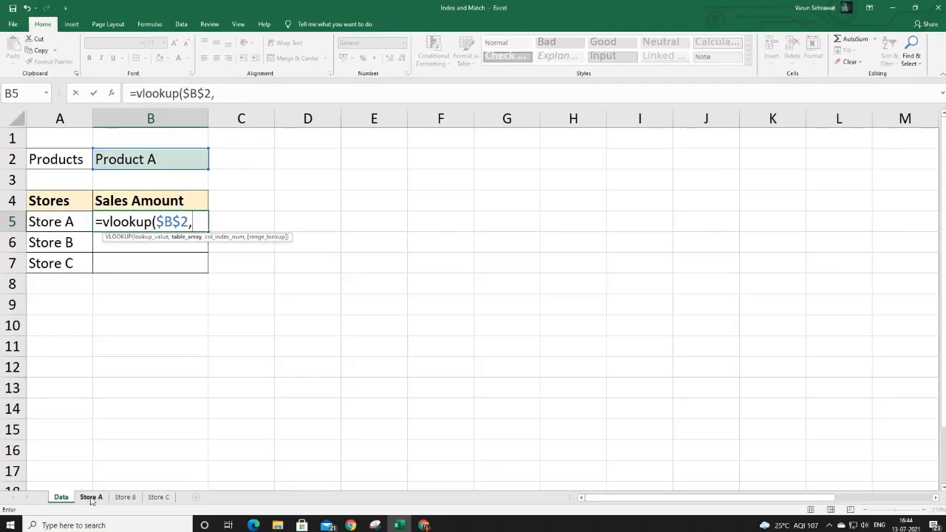
Step: Complete the VLOOKUP with the absolute range 'Store A'!$A:$B, column index 2 and range lookup 0
{"action": "left_click", "coordinate": [96, 502]}
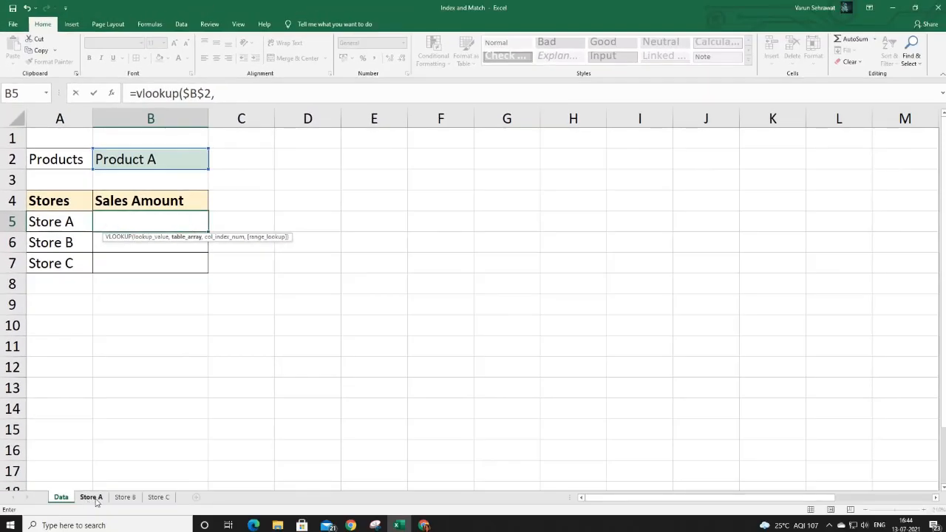
{"action": "left_click_drag", "start_coordinate": [65, 118], "coordinate": [134, 114]}
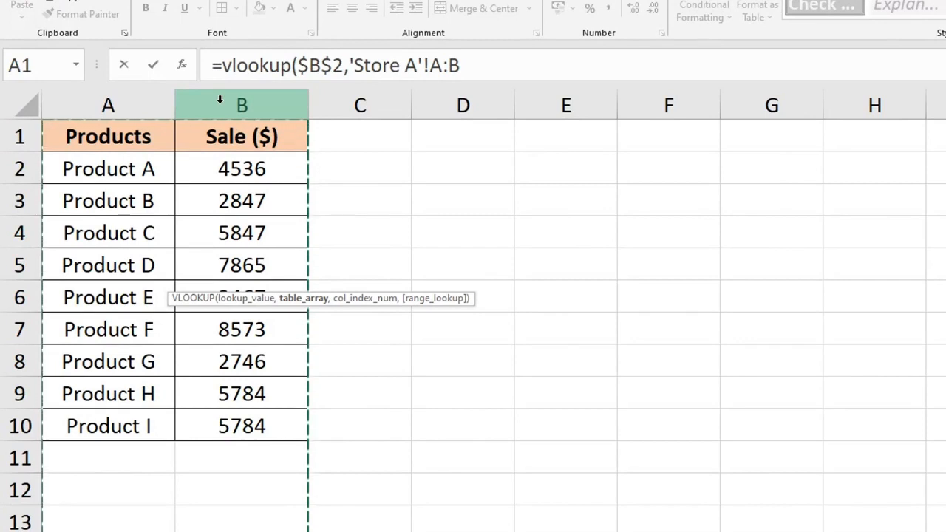
{"action": "key", "text": "F4"}
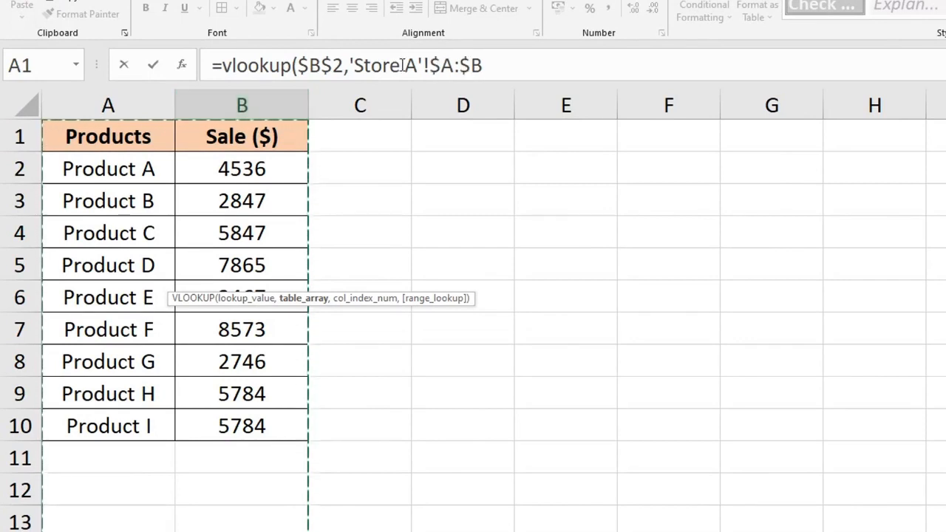
{"action": "left_click", "coordinate": [525, 61]}
{"action": "type", "text": ","}
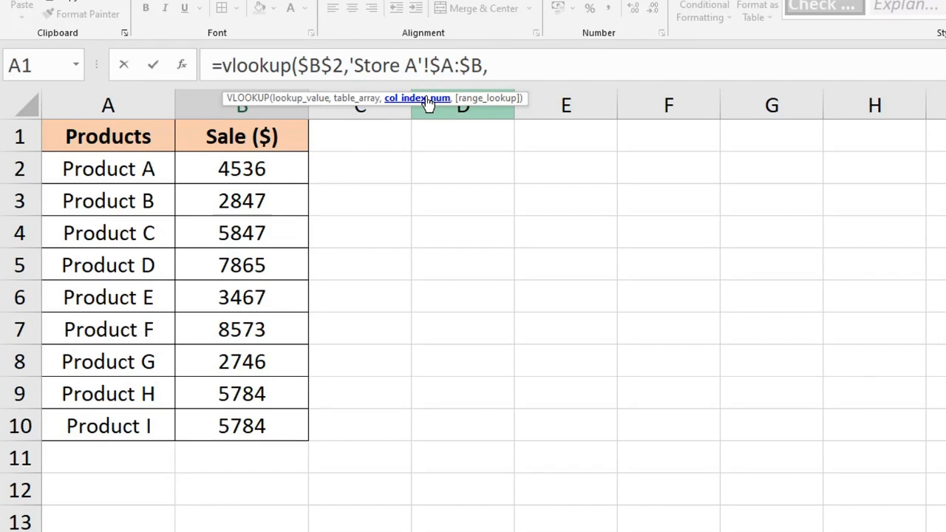
{"action": "type", "text": "2,"}
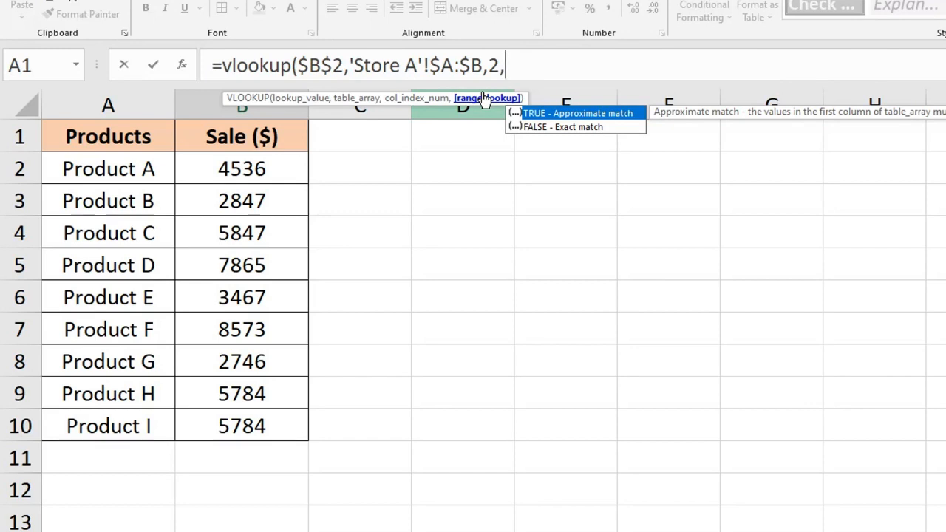
{"action": "type", "text": "0)"}
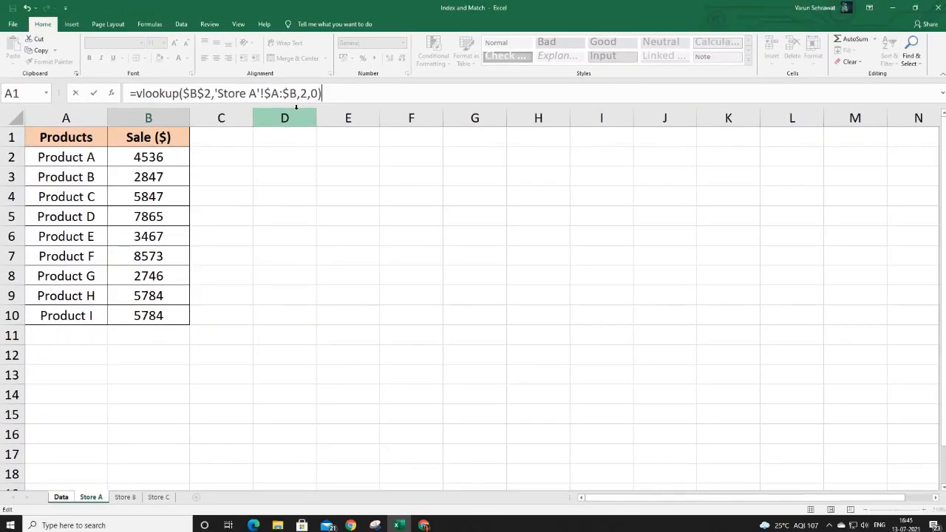
{"action": "key", "text": "Return"}
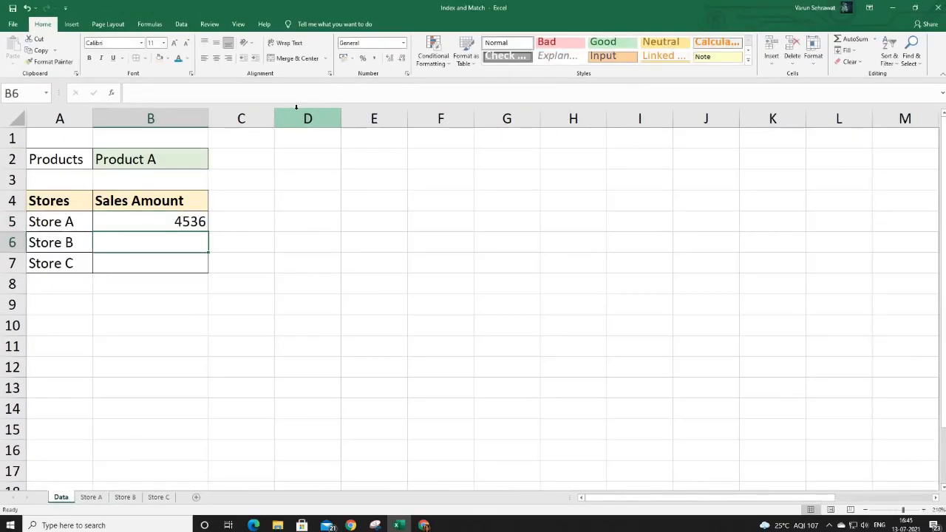
Step: Compare the Sales Amount in B5 with the Product A row on the Store A sheet
{"action": "left_click", "coordinate": [181, 219]}
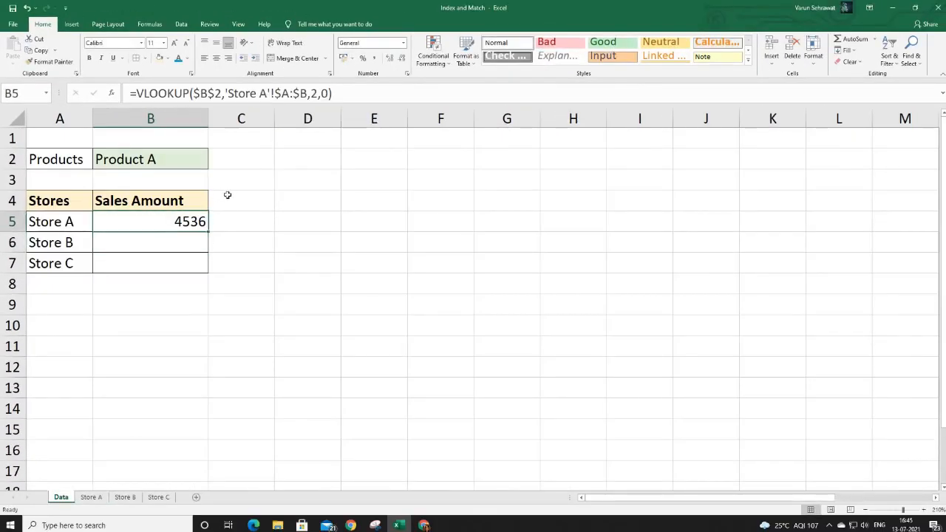
{"action": "left_click", "coordinate": [150, 159]}
{"action": "left_click", "coordinate": [173, 220]}
{"action": "left_click", "coordinate": [91, 496]}
{"action": "left_click_drag", "start_coordinate": [89, 161], "coordinate": [152, 157]}
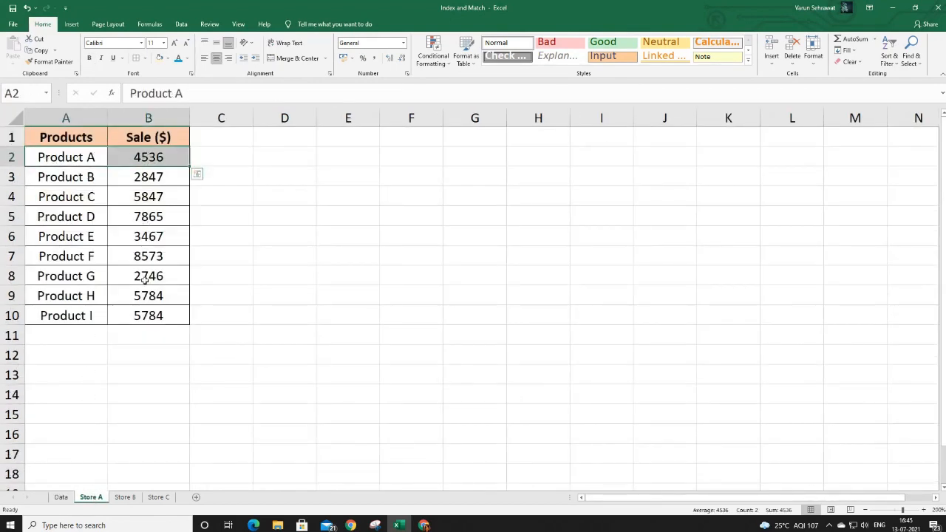
{"action": "left_click", "coordinate": [60, 497]}
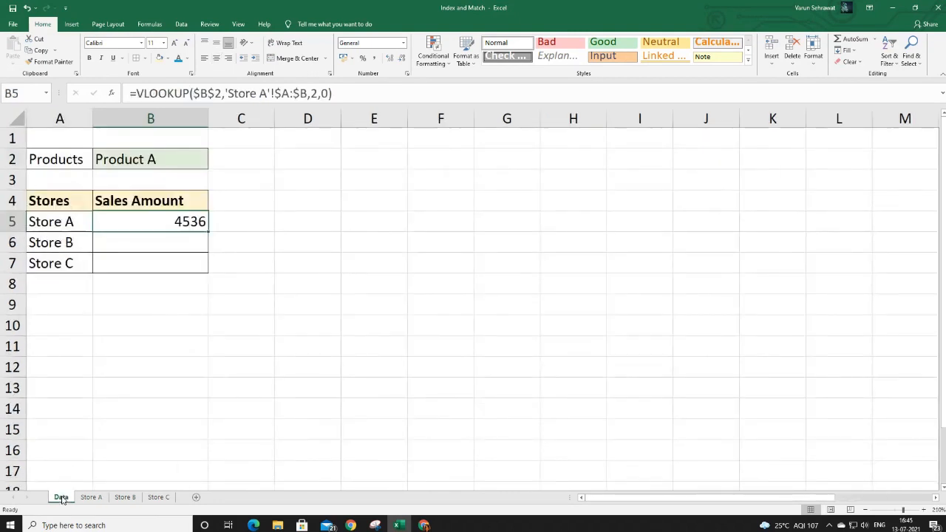
Step: Set the product in B2 to Product E and check the result against its row on the Store A sheet
{"action": "left_click", "coordinate": [190, 158]}
{"action": "left_click", "coordinate": [212, 165]}
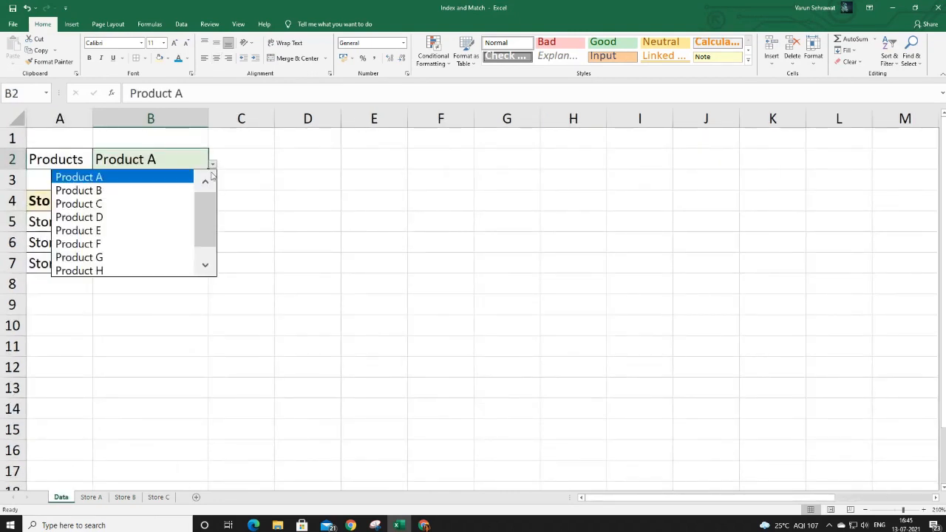
{"action": "left_click", "coordinate": [176, 230]}
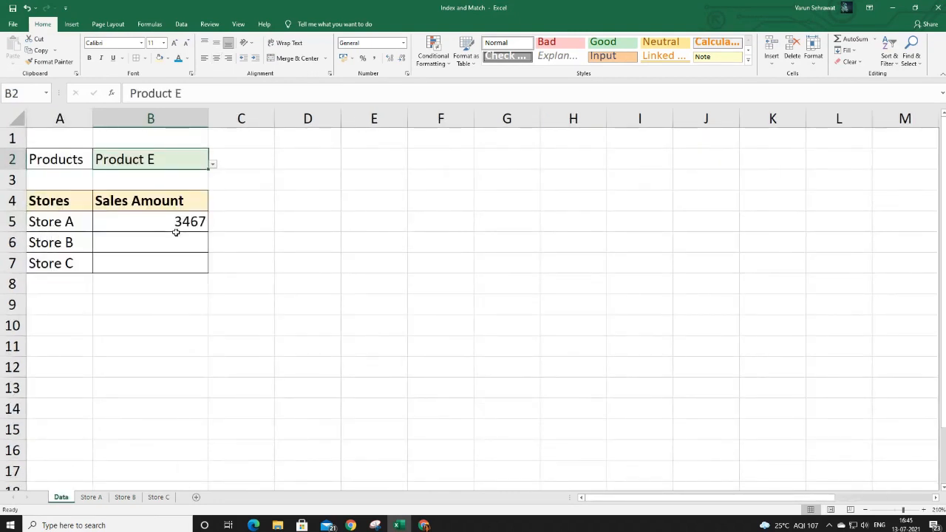
{"action": "left_click", "coordinate": [91, 496]}
{"action": "left_click_drag", "start_coordinate": [97, 238], "coordinate": [138, 238]}
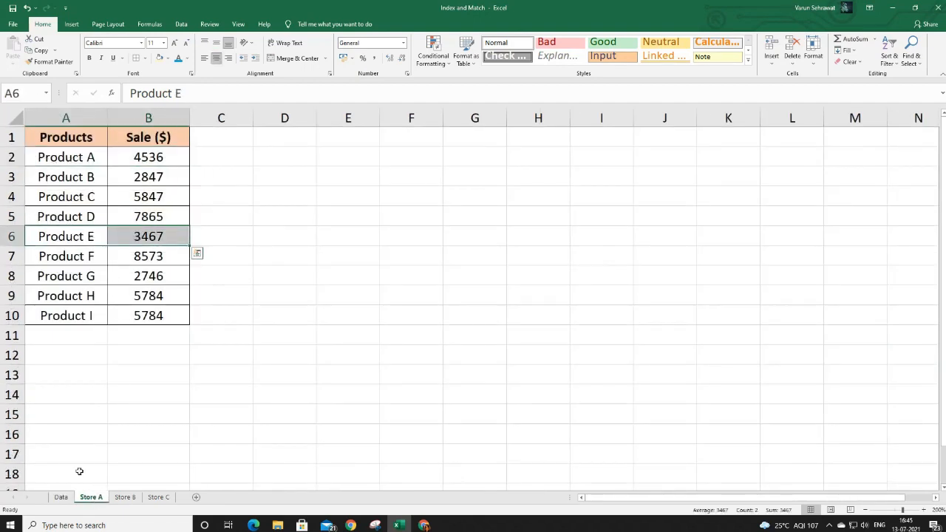
{"action": "left_click", "coordinate": [60, 496]}
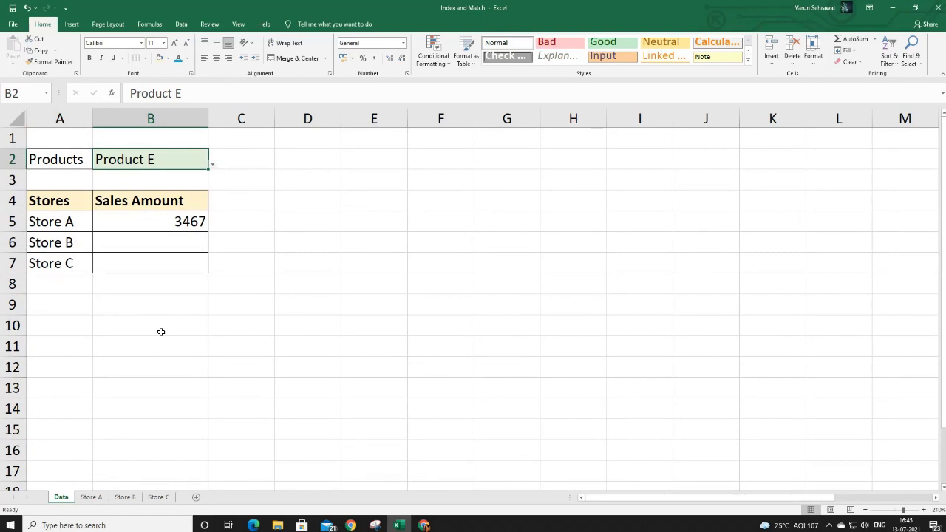
Step: Fill the VLOOKUP formula from B5 down to B7 and inspect the formula in each of the three cells
{"action": "left_click", "coordinate": [190, 224]}
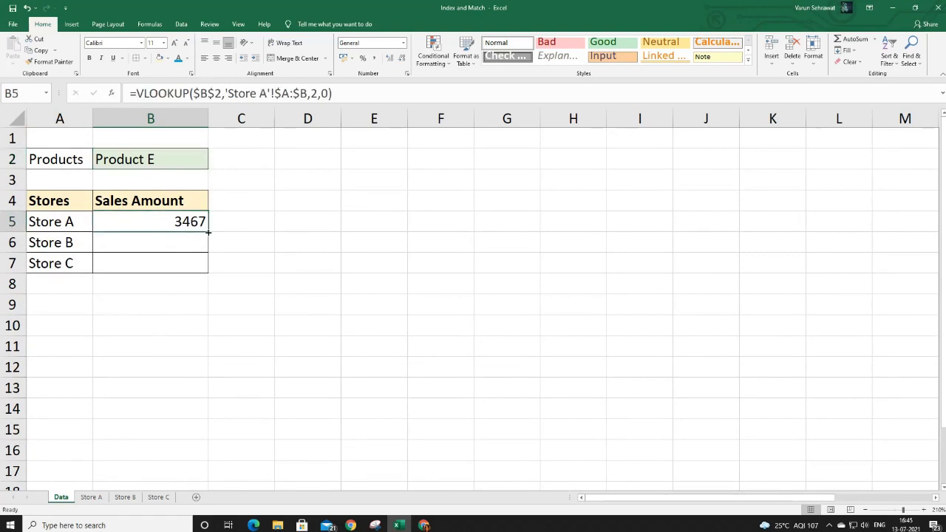
{"action": "left_click_drag", "start_coordinate": [209, 232], "coordinate": [208, 273]}
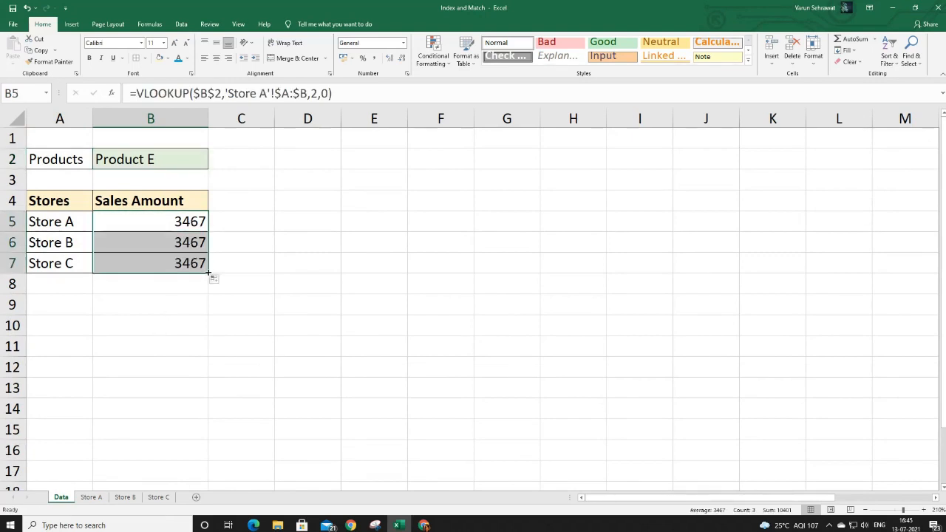
{"action": "left_click", "coordinate": [189, 222]}
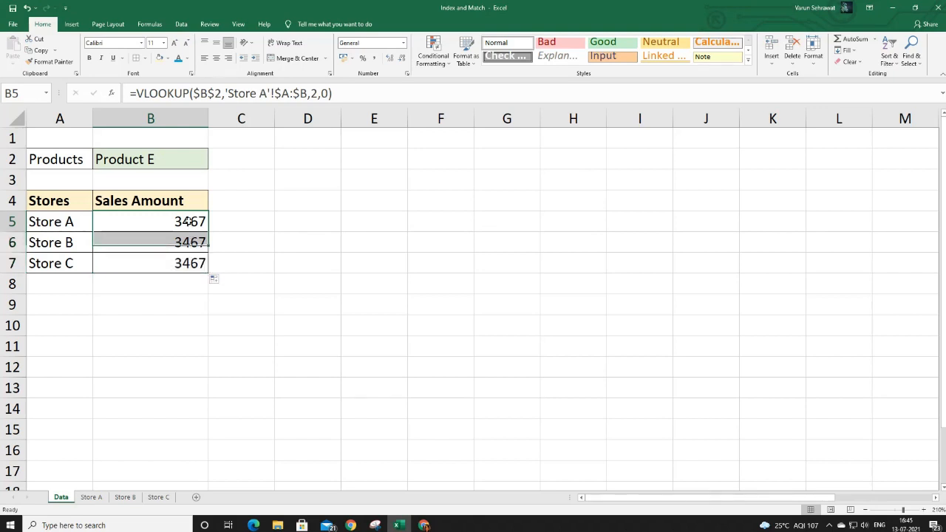
{"action": "left_click", "coordinate": [188, 242]}
{"action": "left_click", "coordinate": [189, 261]}
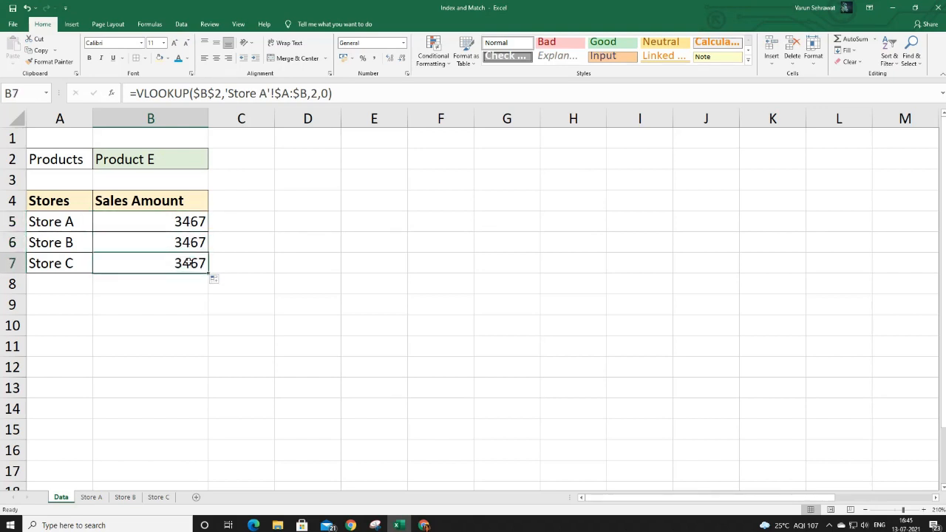
{"action": "left_click", "coordinate": [189, 243]}
{"action": "left_click", "coordinate": [190, 221]}
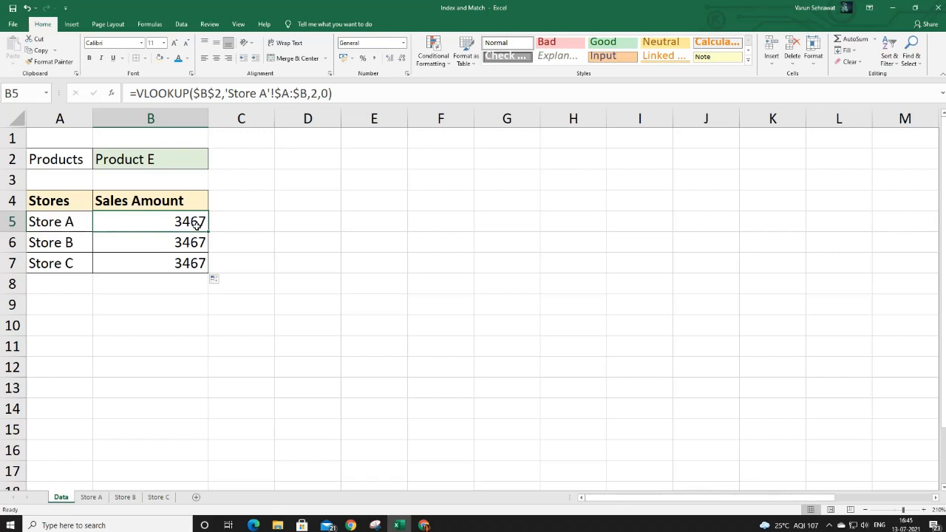
Step: Enter the note "Indirect function" in cell D5 of the Data sheet
{"action": "left_click", "coordinate": [320, 221]}
{"action": "type", "text": "Indirect"}
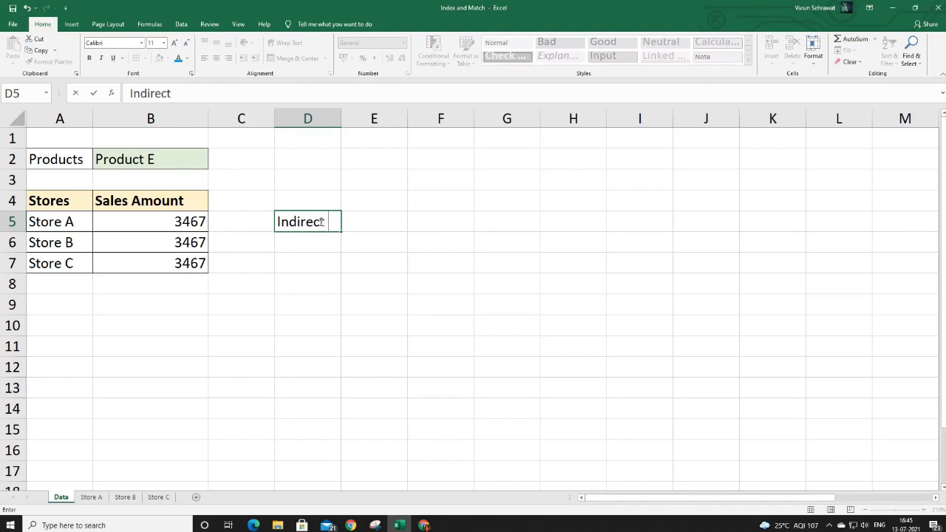
{"action": "type", "text": " function"}
{"action": "key", "text": "Return"}
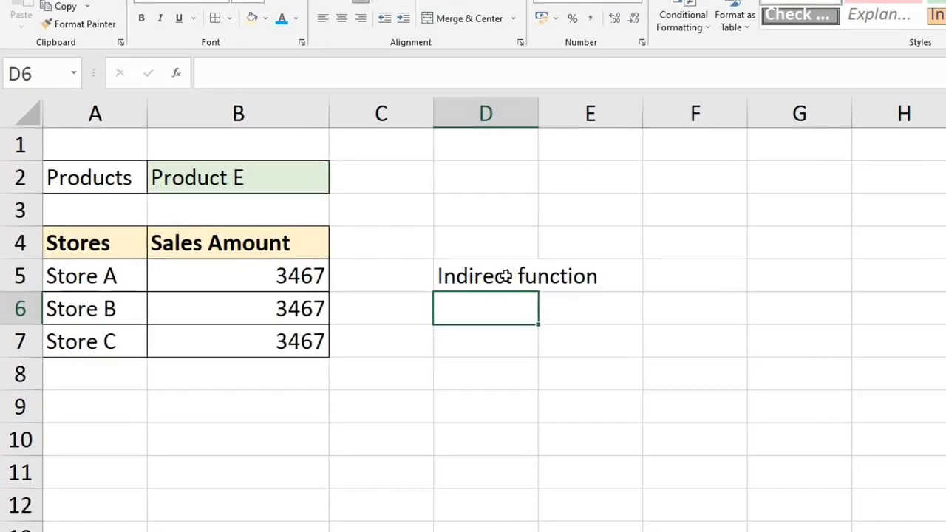
Step: Enter the formula =INDIRECT("A2") in D6 and inspect the completed cell
{"action": "type", "text": "=i"}
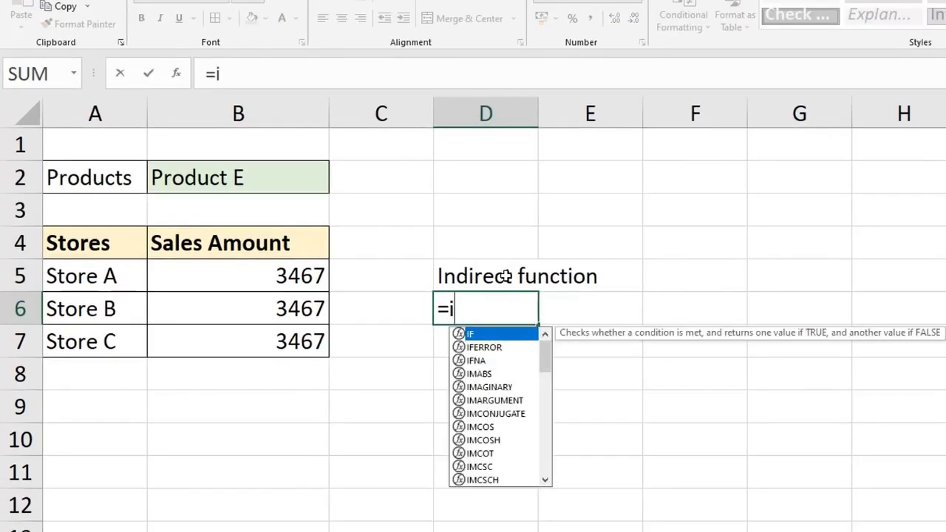
{"action": "type", "text": "ndirect"}
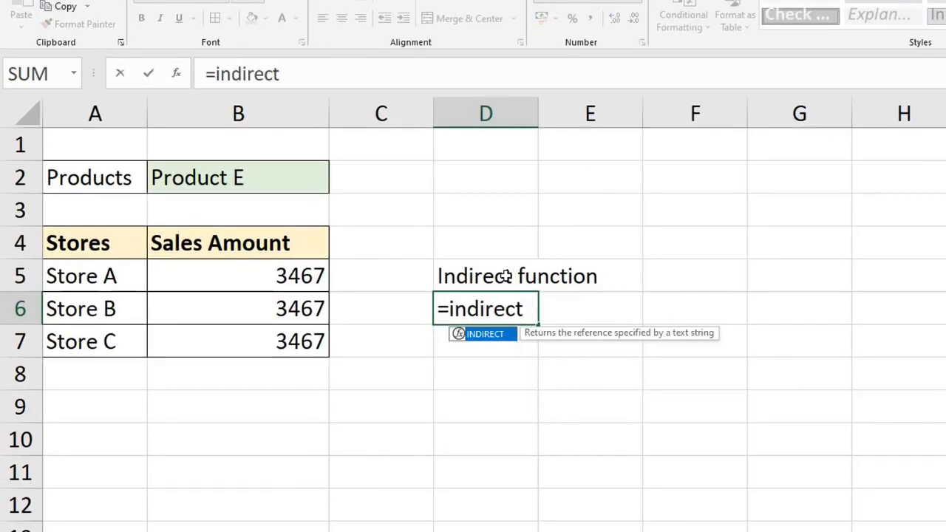
{"action": "type", "text": "(\""}
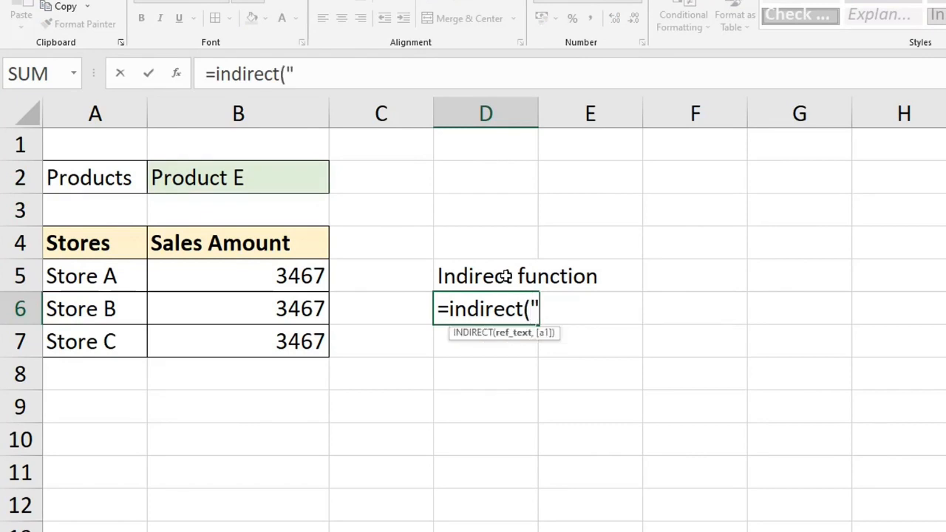
{"action": "type", "text": "A2\""}
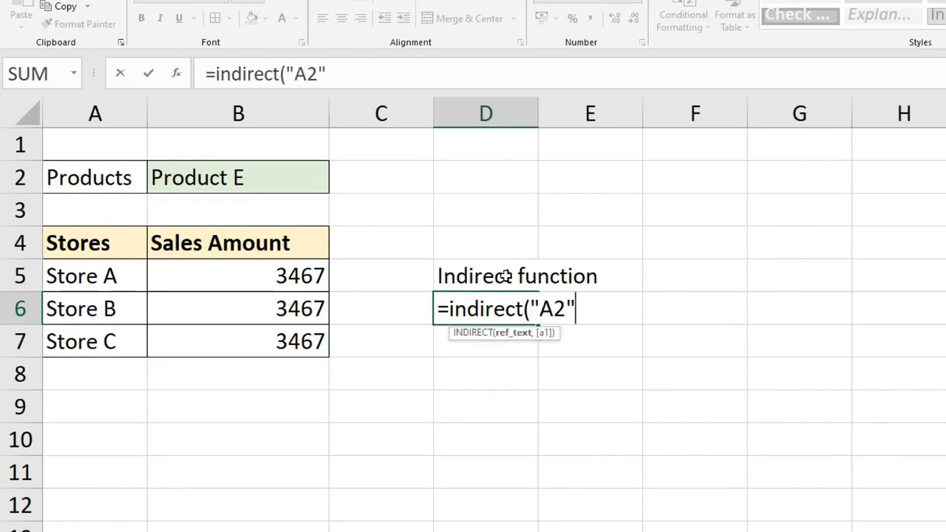
{"action": "type", "text": ")"}
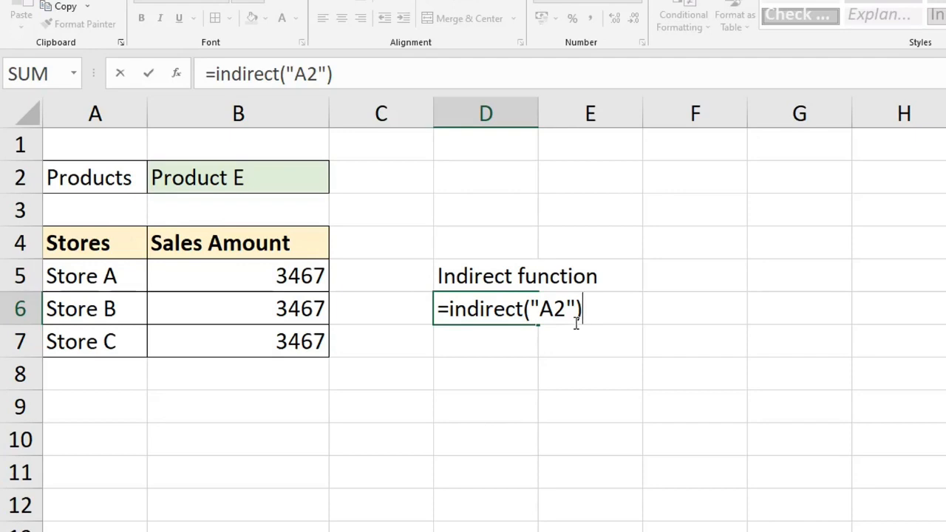
{"action": "key", "text": "Return"}
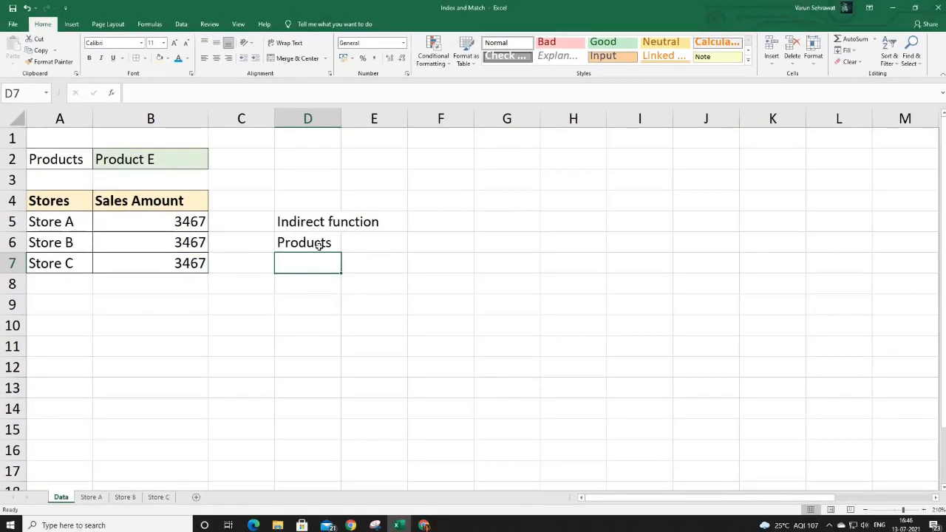
{"action": "left_click", "coordinate": [320, 245]}
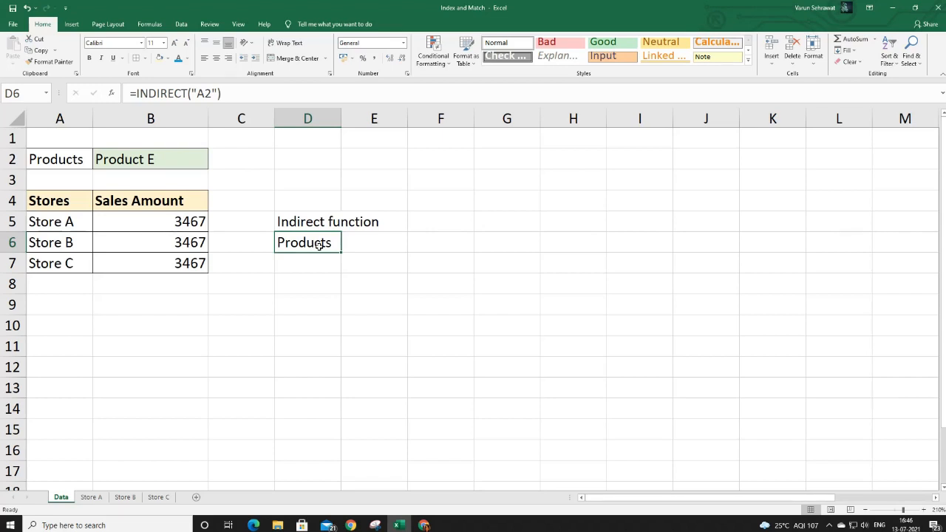
Step: Examine the VLOOKUP formula in B5, focusing on its sheet name and the 'Store A'!$A:$B table array
{"action": "left_click", "coordinate": [187, 222]}
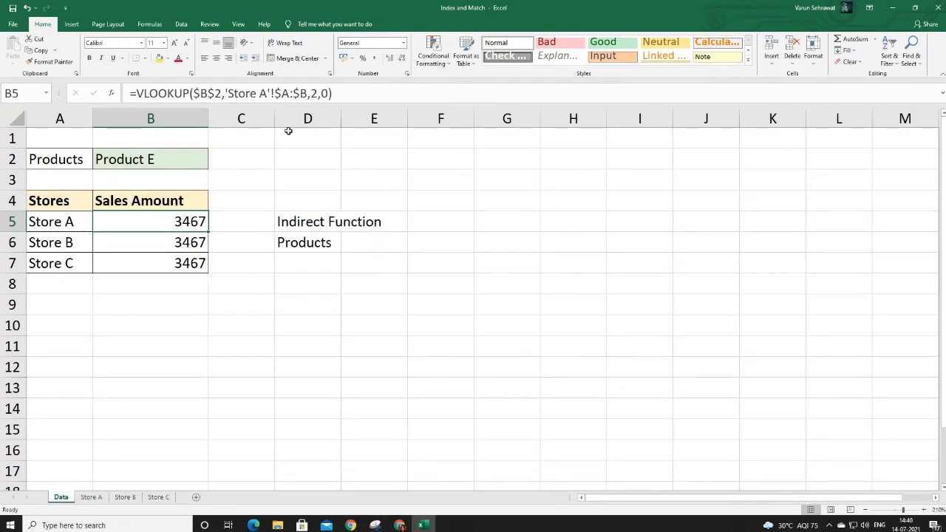
{"action": "left_click", "coordinate": [298, 221]}
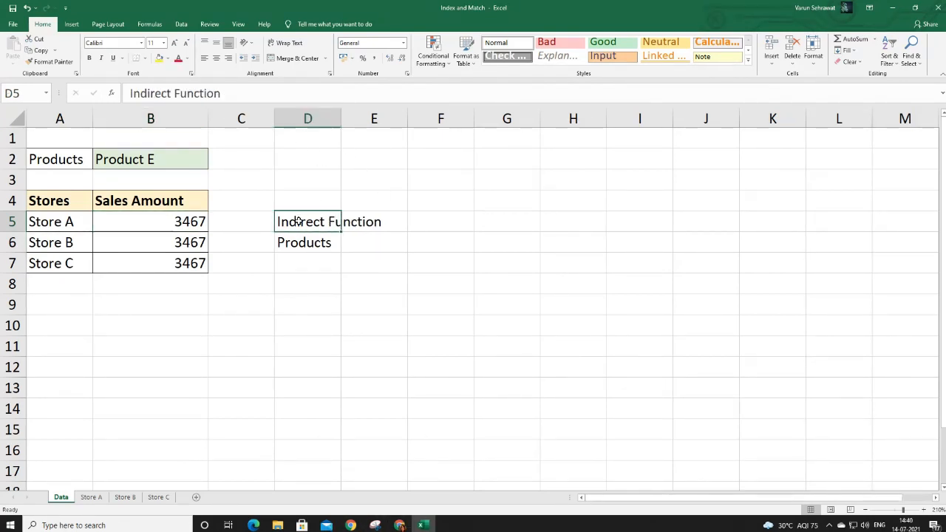
{"action": "left_click", "coordinate": [200, 223]}
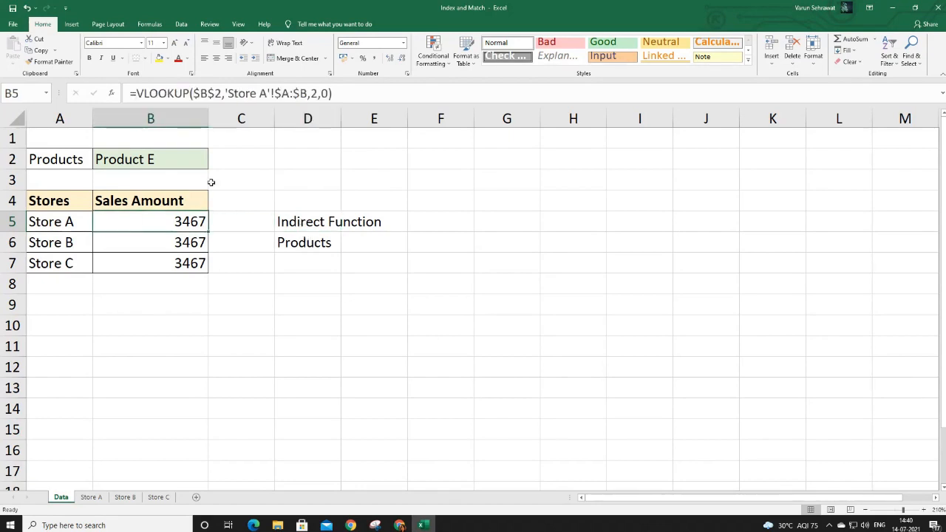
{"action": "left_click_drag", "start_coordinate": [230, 94], "coordinate": [266, 94]}
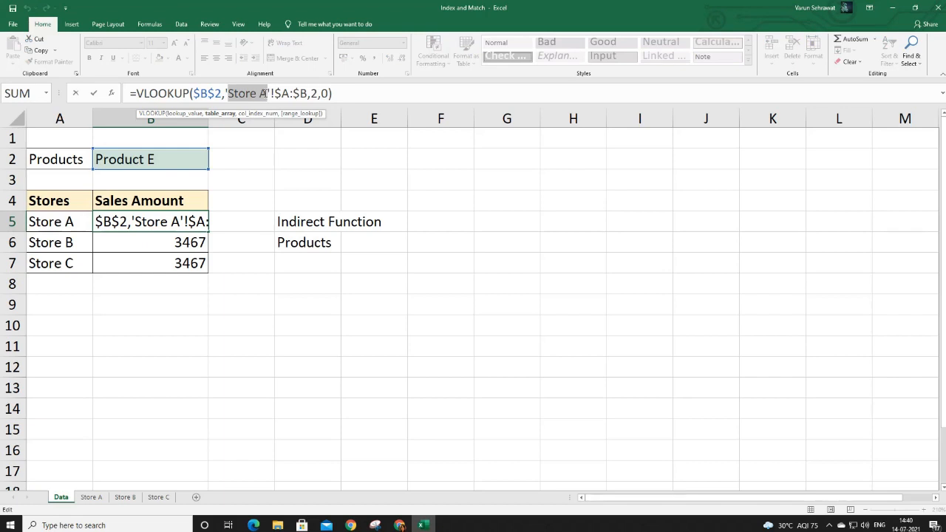
{"action": "key", "text": "Escape"}
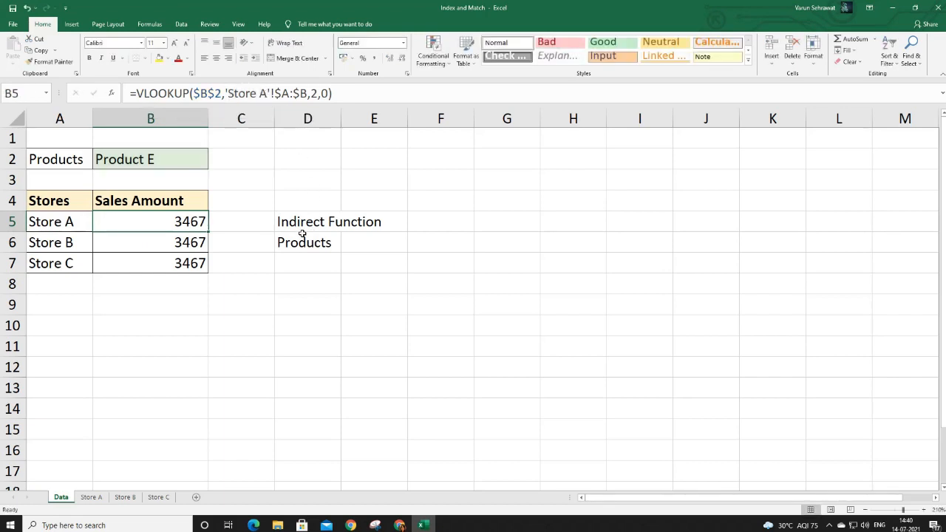
{"action": "left_click_drag", "start_coordinate": [341, 92], "coordinate": [132, 97]}
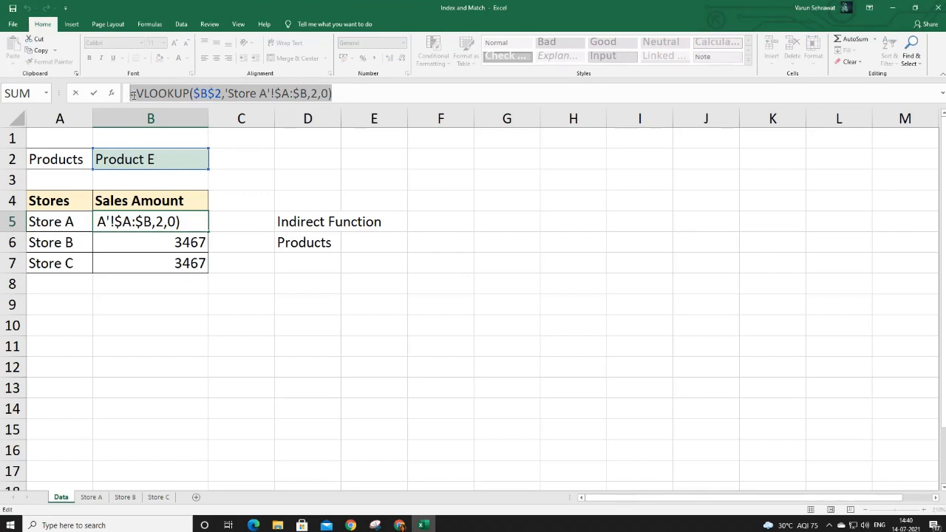
{"action": "key", "text": "Escape"}
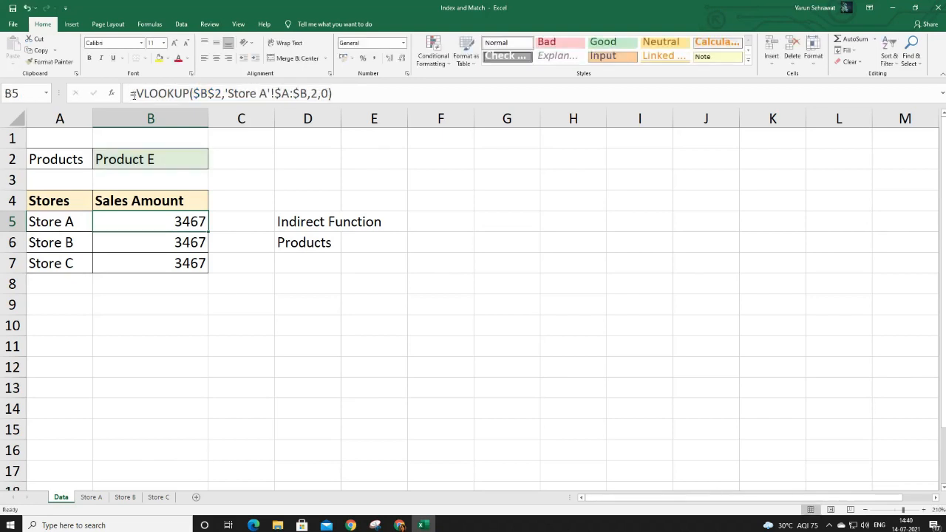
{"action": "left_click_drag", "start_coordinate": [227, 93], "coordinate": [308, 93]}
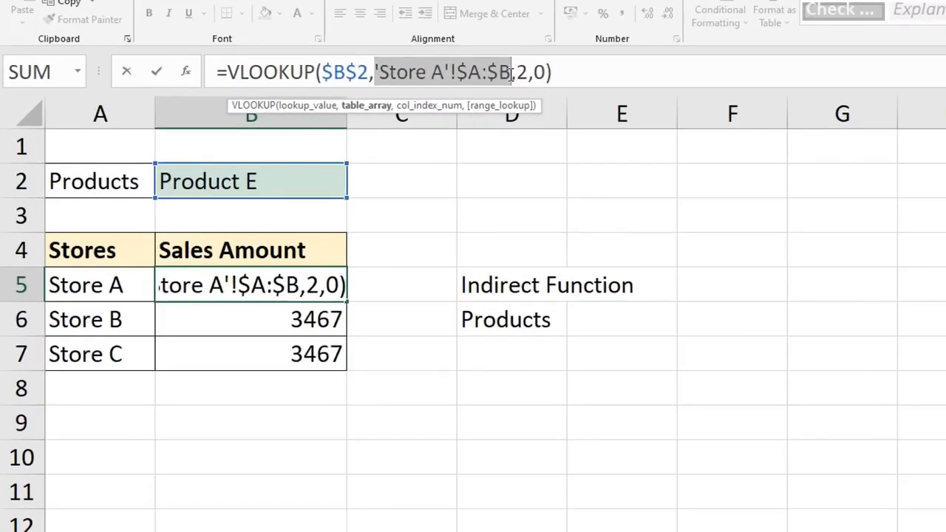
{"action": "key", "text": "Escape"}
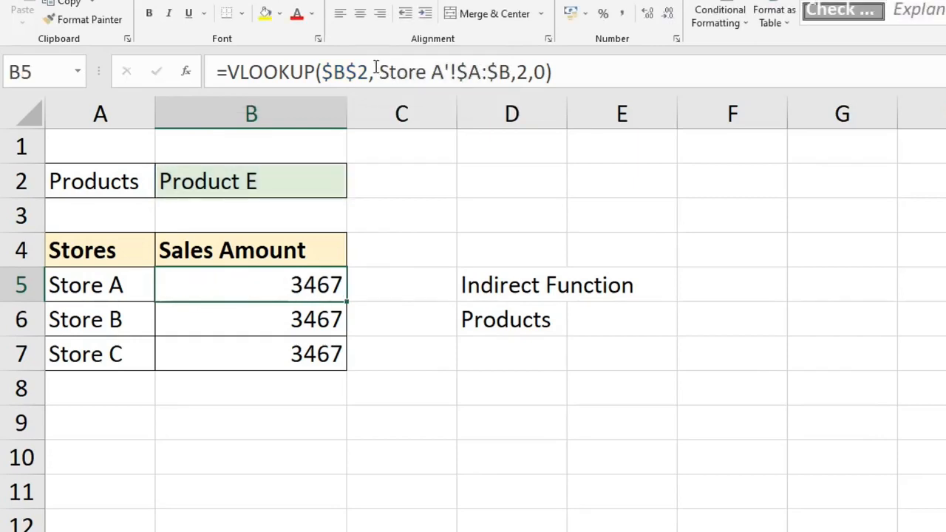
Step: Try the sheet name StoreA without a space to compare the quotation marks in B5's formula, and restore the name Store A
{"action": "left_click", "coordinate": [378, 71]}
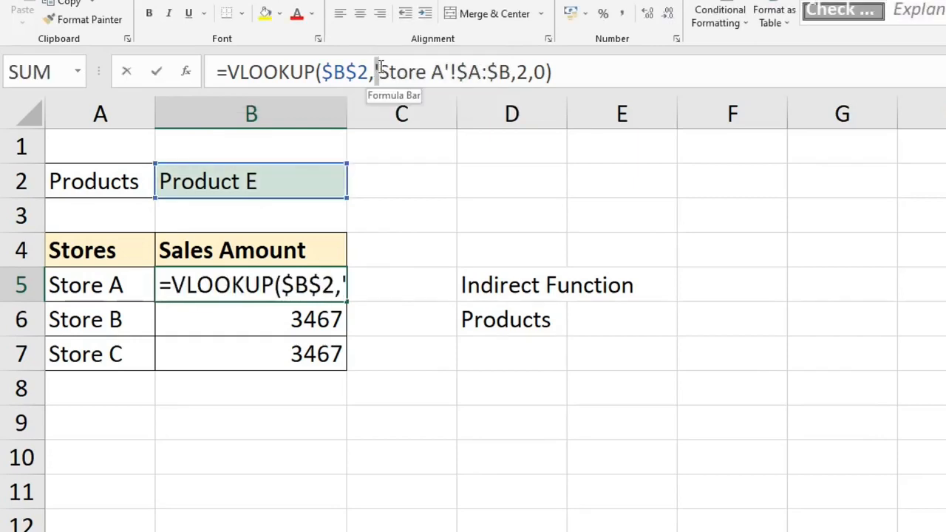
{"action": "left_click", "coordinate": [447, 71]}
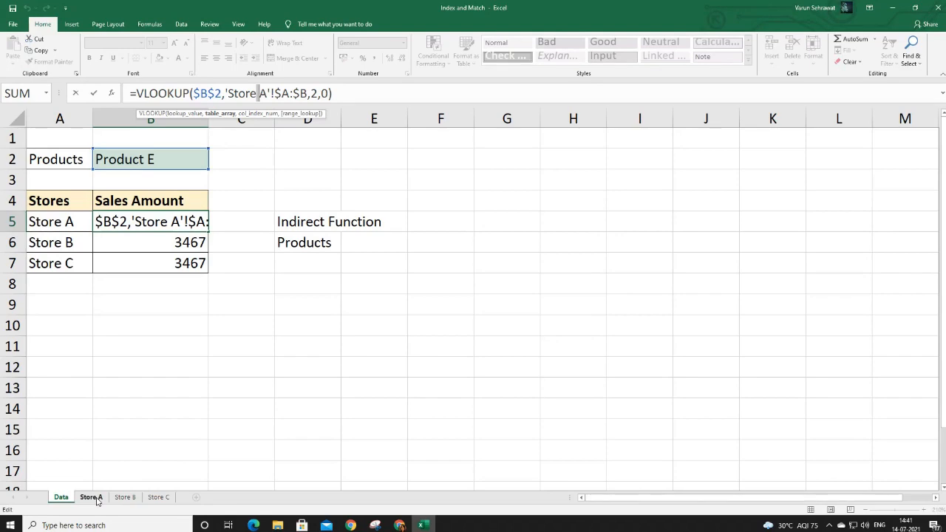
{"action": "left_click", "coordinate": [91, 498]}
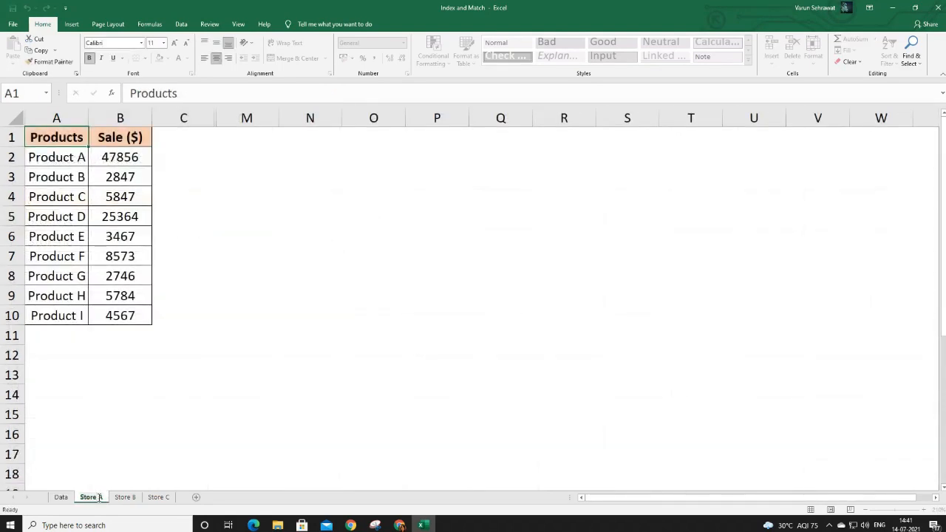
{"action": "left_click", "coordinate": [60, 497]}
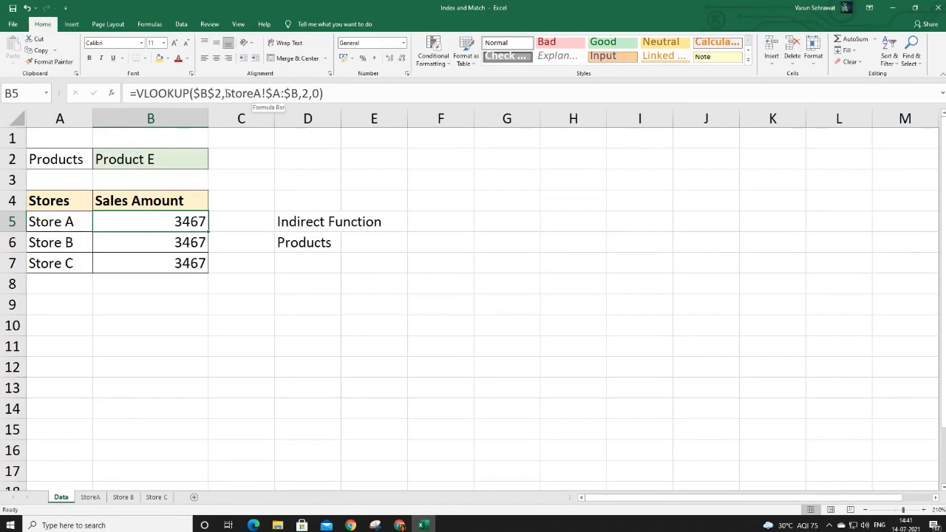
{"action": "left_click", "coordinate": [91, 497]}
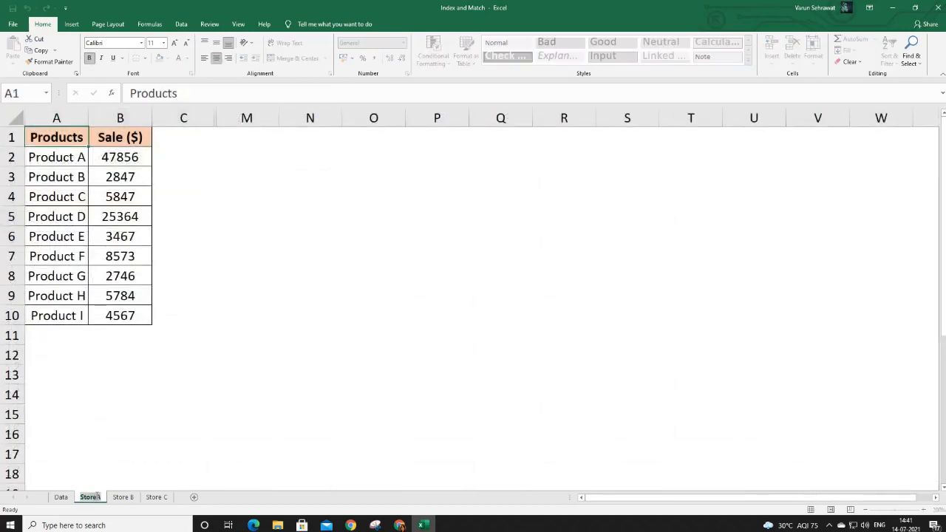
{"action": "left_click", "coordinate": [61, 497]}
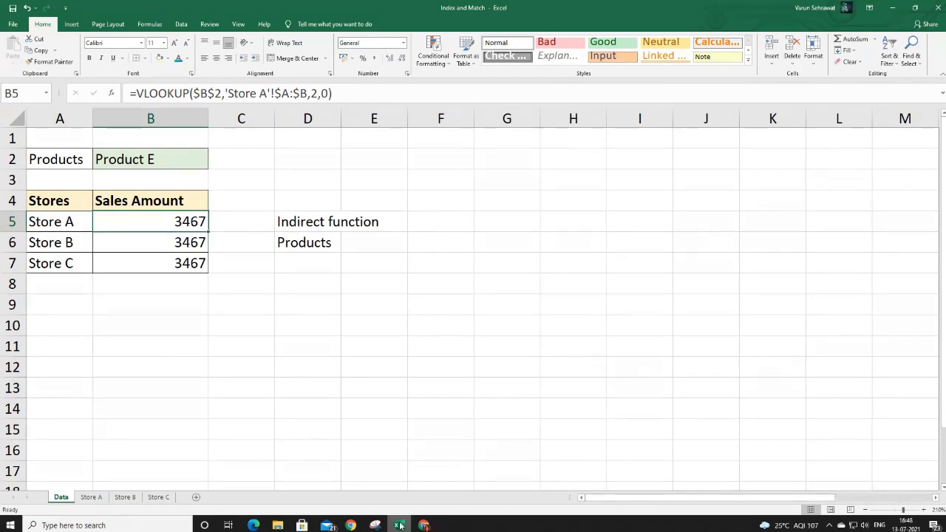
Step: Try to wrap the 'Store A'!$A:$B table array of the B5 formula in INDIRECT without double quotation marks
{"action": "left_click", "coordinate": [226, 93]}
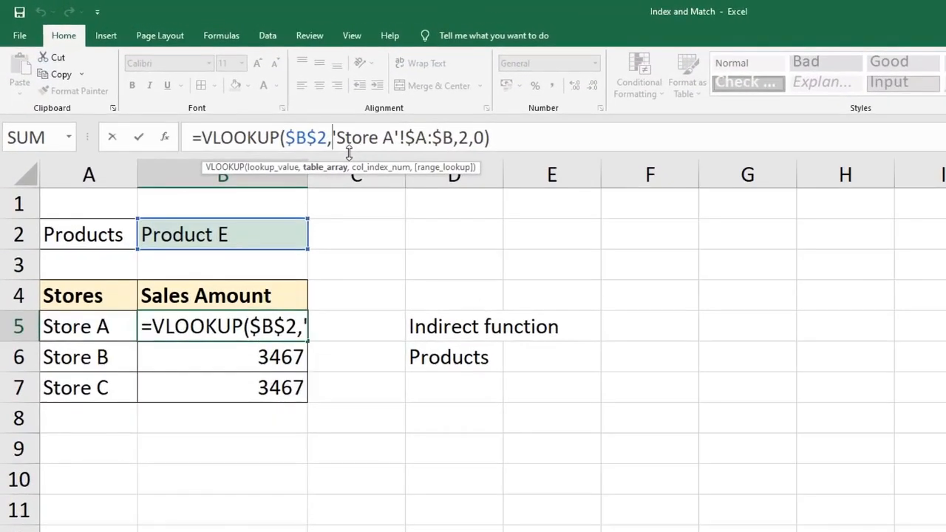
{"action": "type", "text": "indirect"}
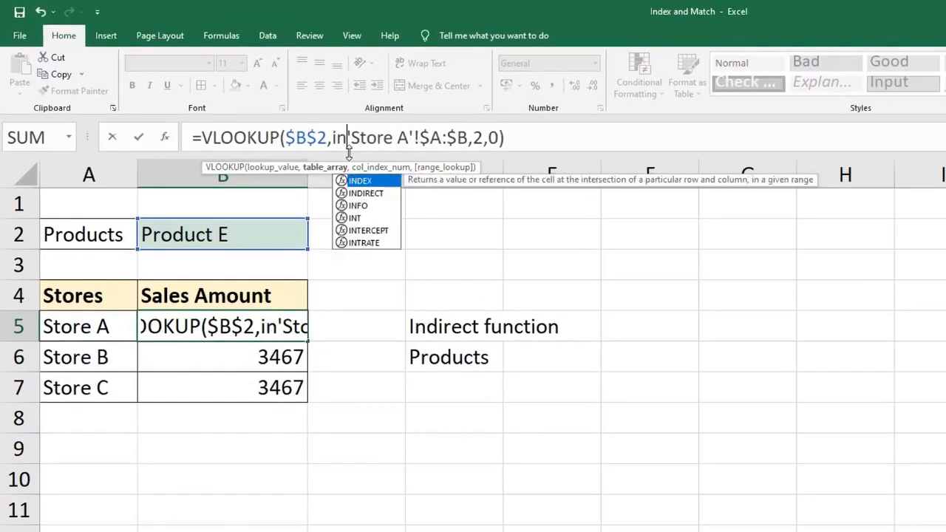
{"action": "type", "text": "("}
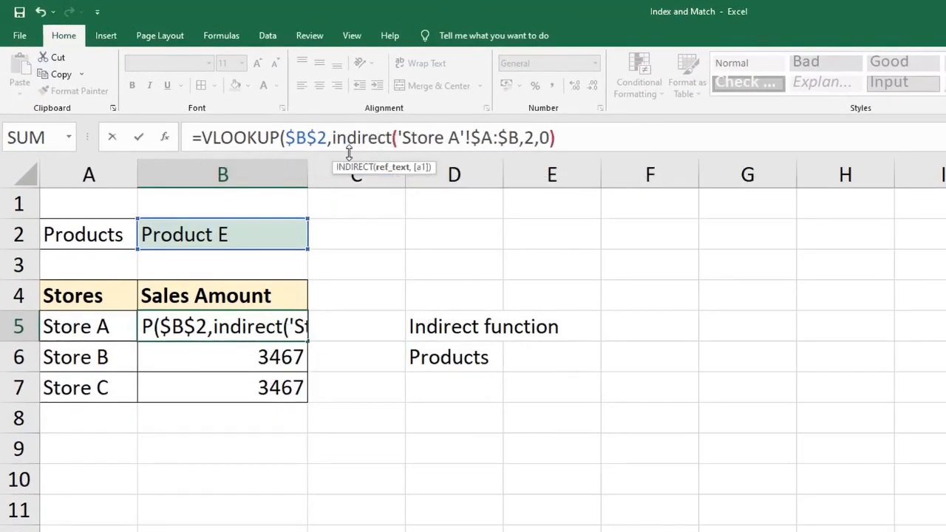
{"action": "left_click", "coordinate": [519, 139]}
{"action": "type", "text": ")"}
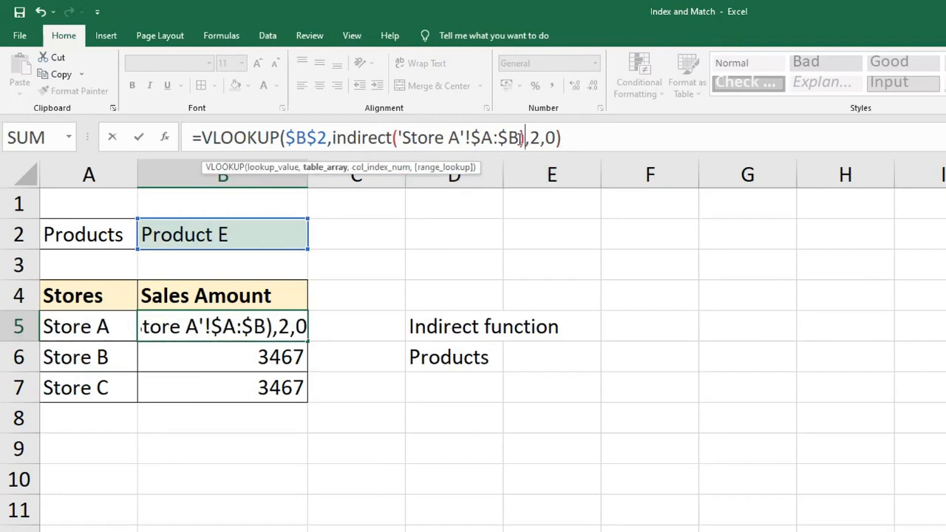
{"action": "key", "text": "ctrl+Return"}
Step: Examine how the A2 reference is quoted inside the INDIRECT formula in D6
{"action": "left_click", "coordinate": [459, 358]}
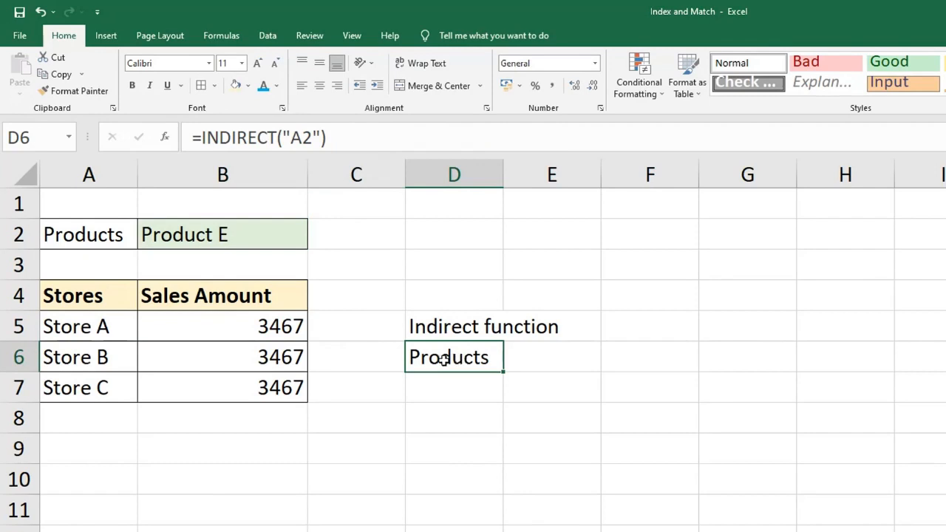
{"action": "double_click", "coordinate": [443, 359]}
{"action": "left_click_drag", "start_coordinate": [521, 357], "coordinate": [546, 357]}
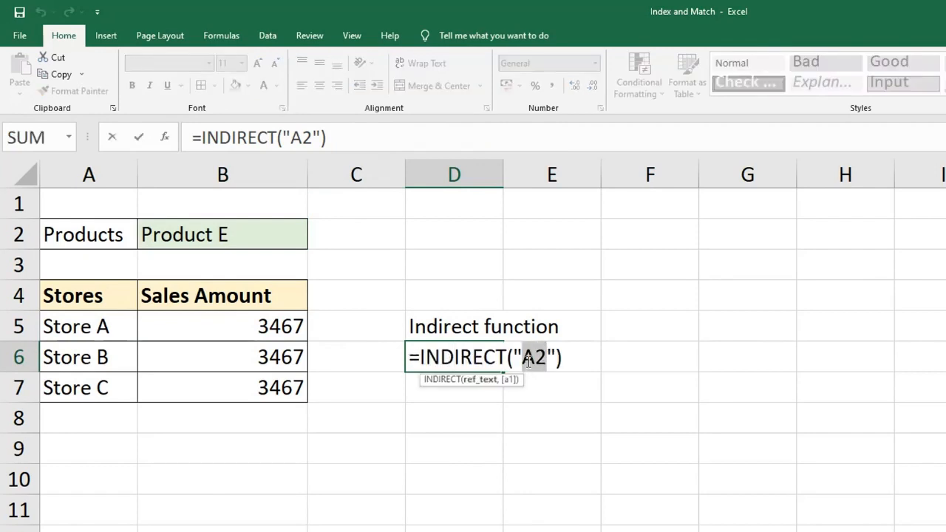
{"action": "key", "text": "Escape"}
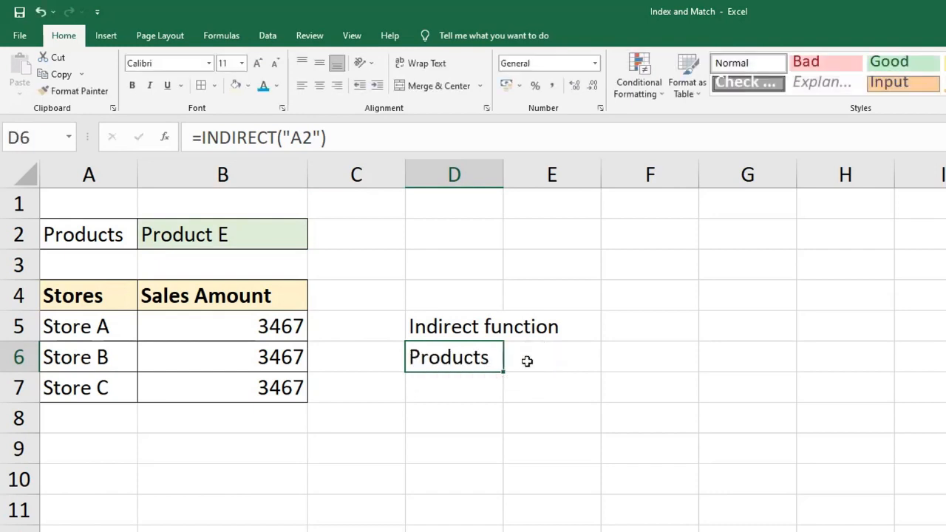
Step: Wrap the table array of the B5 VLOOKUP in INDIRECT as double-quoted text, "'Store A'!$A:$B"
{"action": "left_click", "coordinate": [264, 328]}
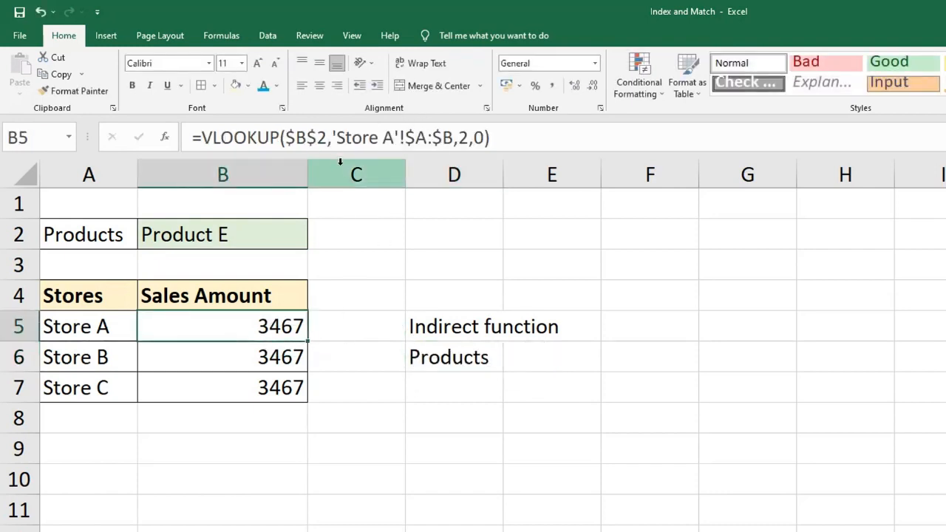
{"action": "left_click", "coordinate": [334, 137]}
{"action": "type", "text": "indirect"}
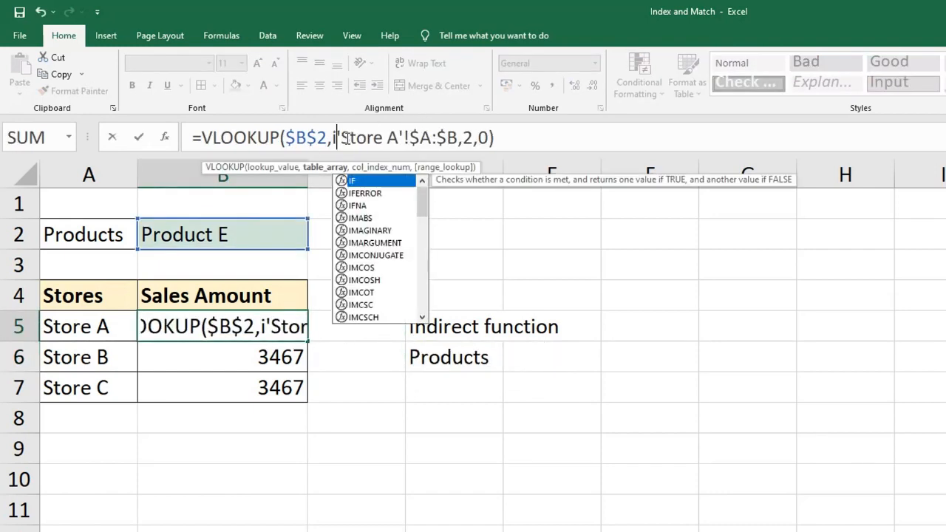
{"action": "type", "text": "(\""}
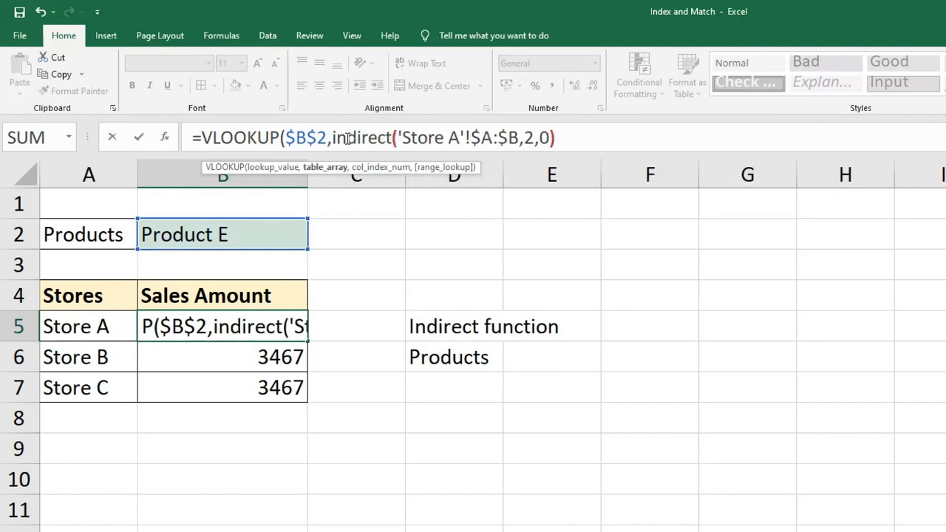
{"action": "left_click", "coordinate": [527, 138]}
{"action": "type", "text": "\""}
{"action": "key", "text": "Return"}
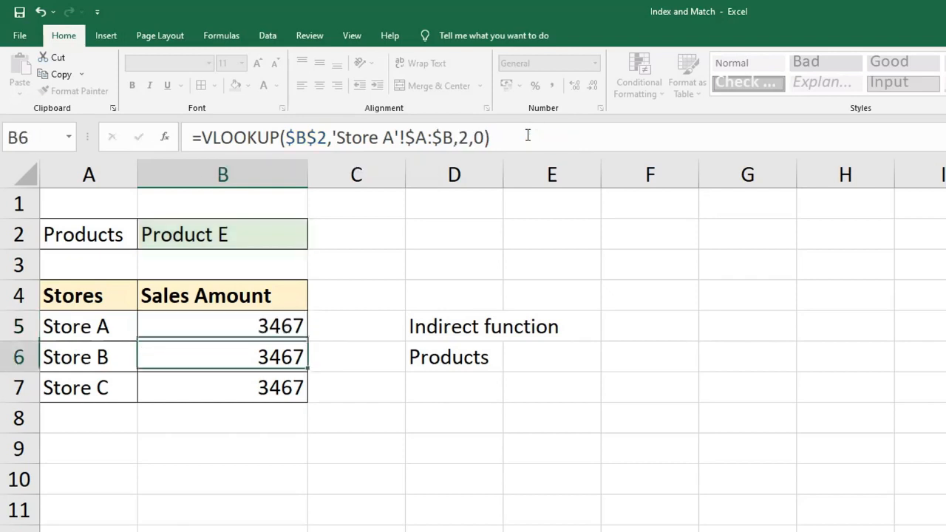
Step: Copy the 'Store A'!$A:$B reference text from the B5 formula into cell G5
{"action": "left_click", "coordinate": [278, 325]}
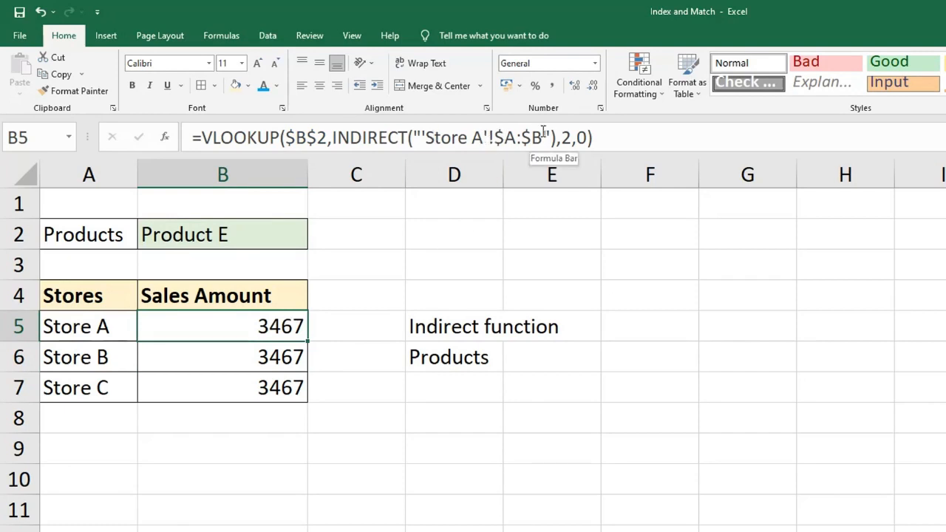
{"action": "left_click_drag", "start_coordinate": [418, 137], "coordinate": [542, 136]}
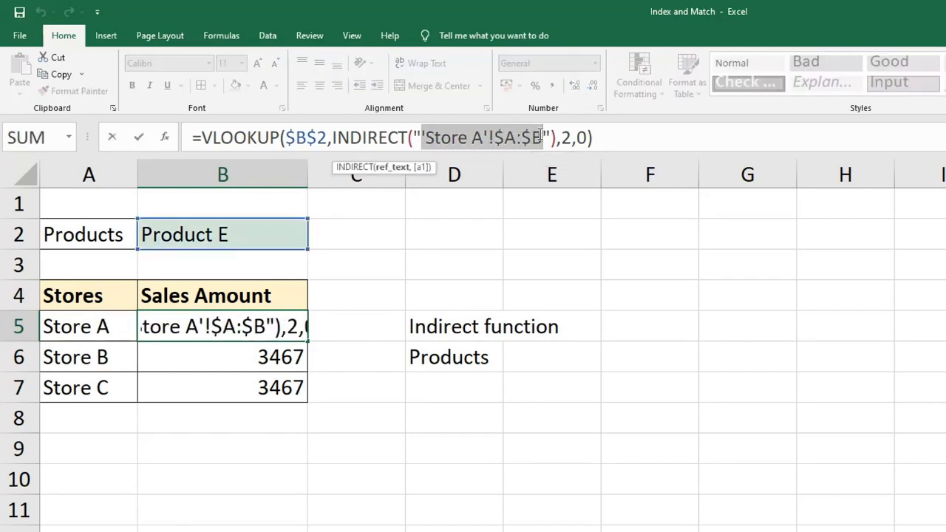
{"action": "key", "text": "ctrl+c"}
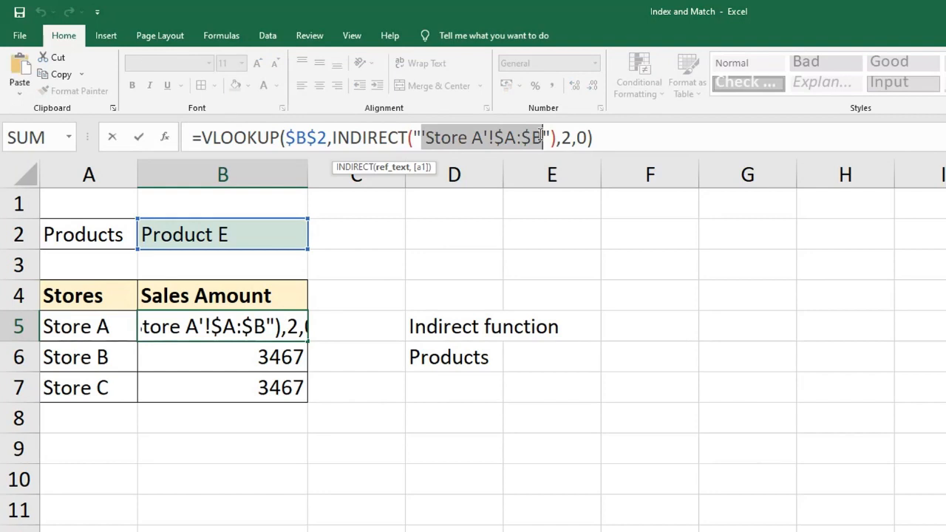
{"action": "key", "text": "Return"}
{"action": "left_click", "coordinate": [720, 327]}
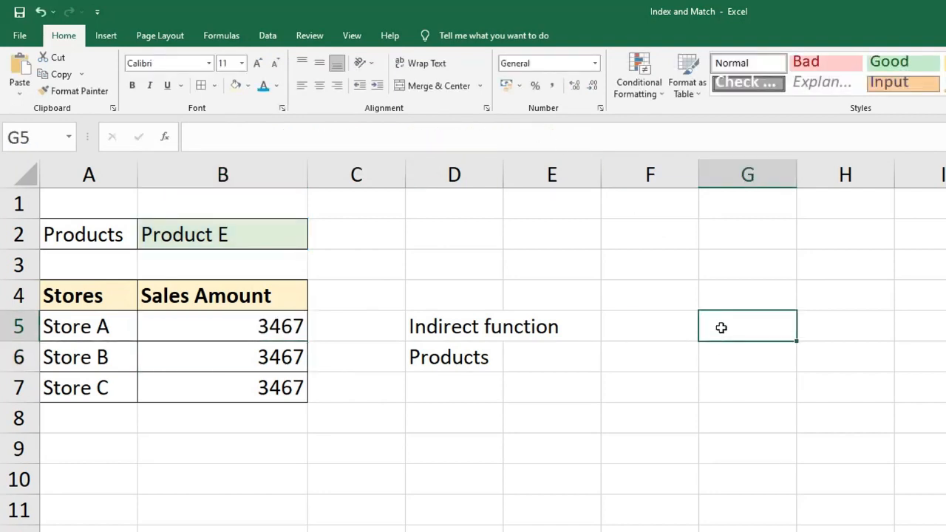
{"action": "double_click", "coordinate": [721, 328]}
{"action": "key", "text": "ctrl+v"}
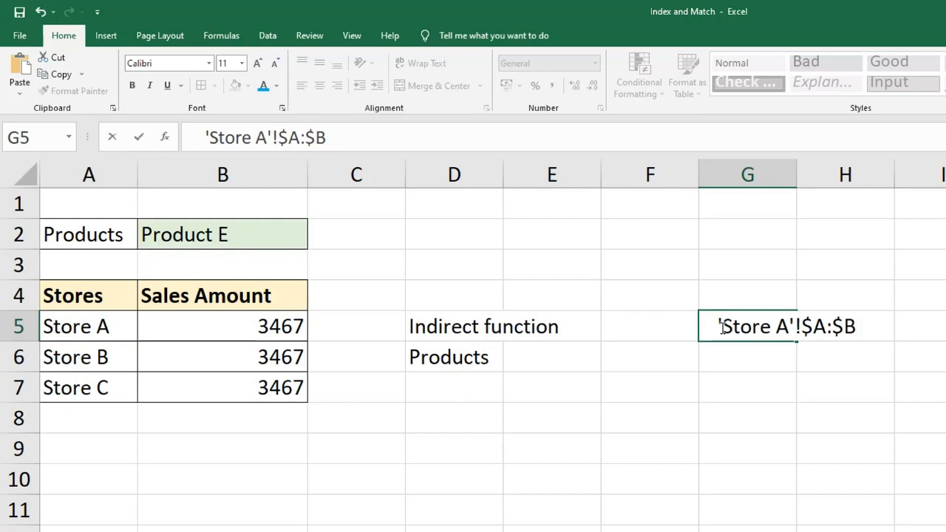
Step: Colour the words Store A blue in G5's reference text and examine the characters before and after them
{"action": "left_click_drag", "start_coordinate": [722, 328], "coordinate": [788, 321]}
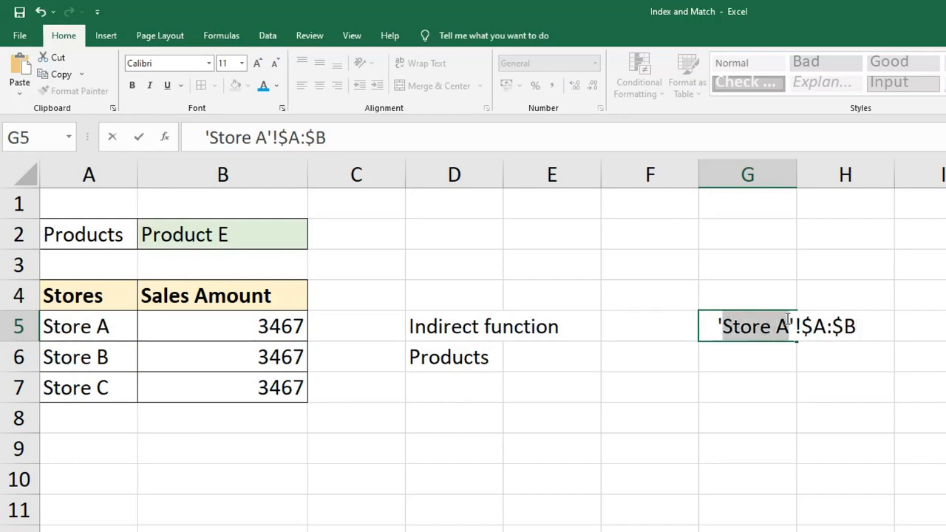
{"action": "left_click", "coordinate": [263, 85]}
{"action": "left_click", "coordinate": [757, 362]}
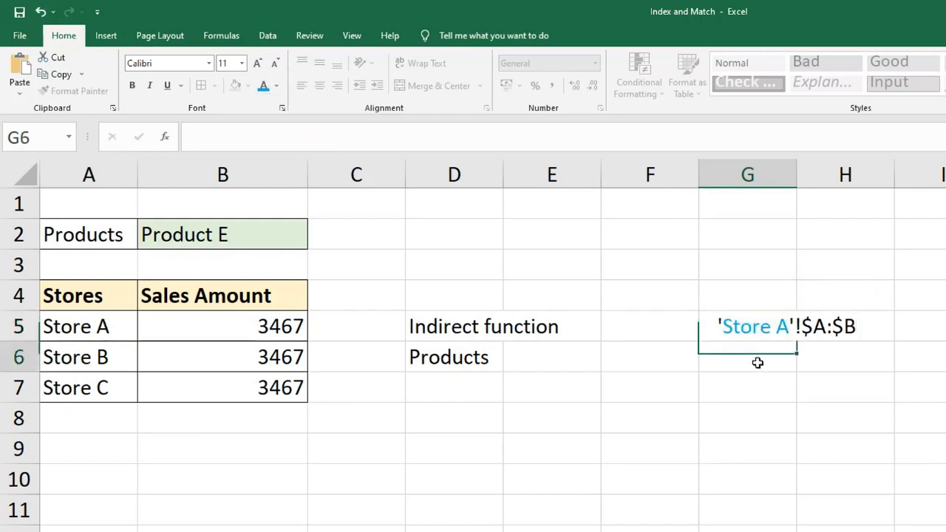
{"action": "left_click", "coordinate": [723, 322]}
{"action": "double_click", "coordinate": [724, 325]}
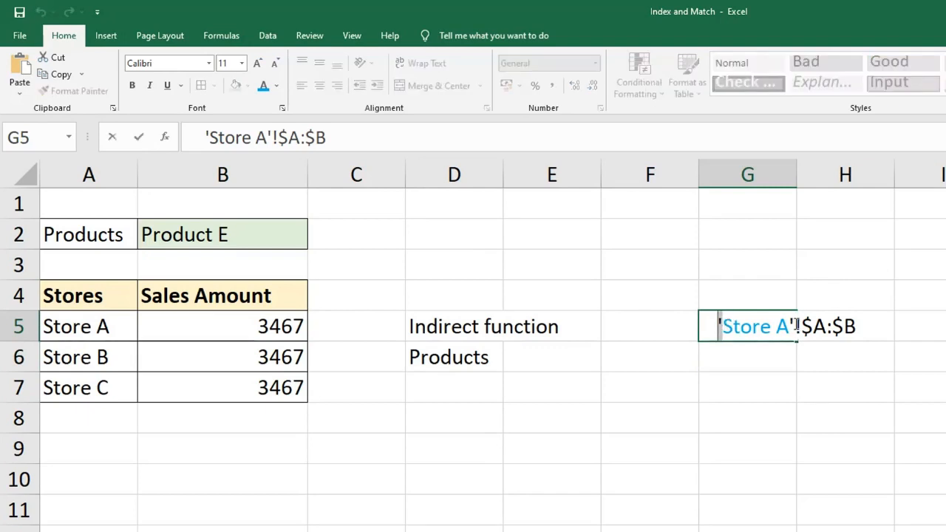
{"action": "left_click_drag", "start_coordinate": [796, 326], "coordinate": [860, 328]}
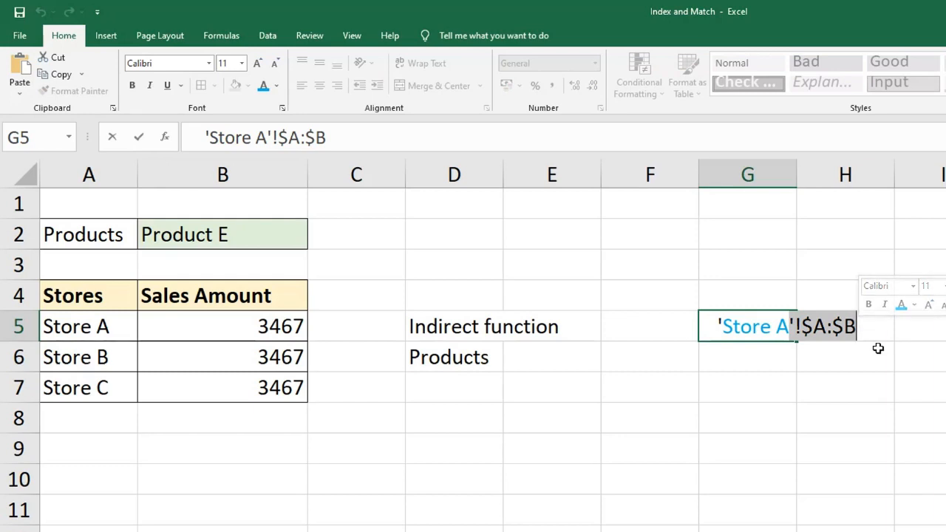
{"action": "key", "text": "Escape"}
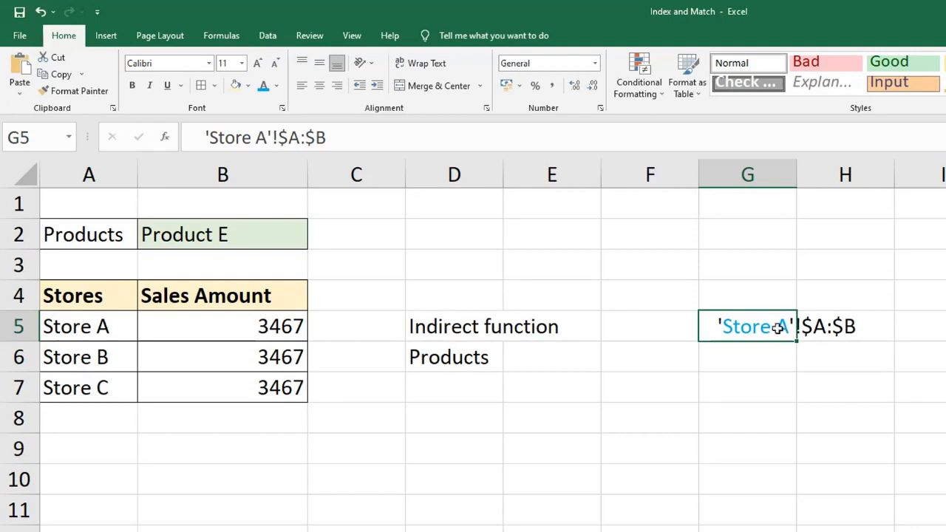
Step: Remove the double quotation marks around 'Store A'!$A:$B inside INDIRECT in the B5 formula
{"action": "left_click", "coordinate": [230, 325]}
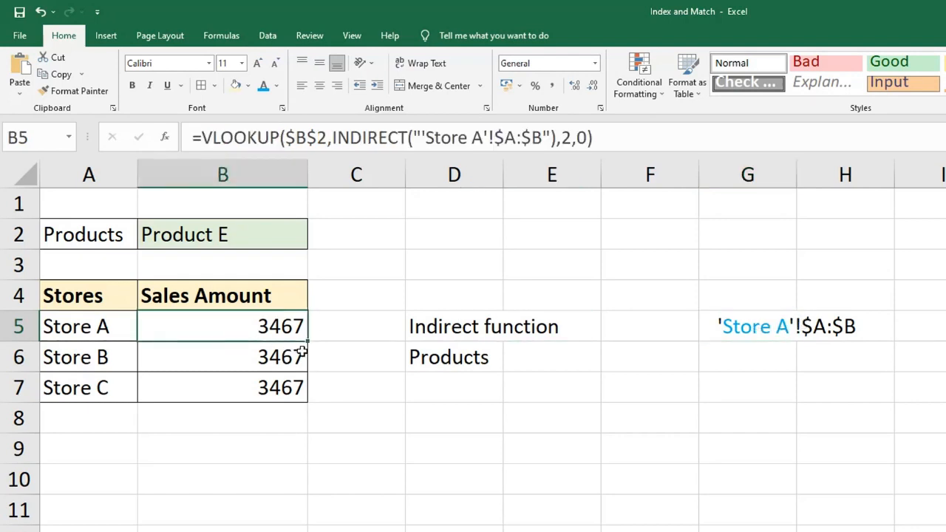
{"action": "left_click", "coordinate": [423, 138]}
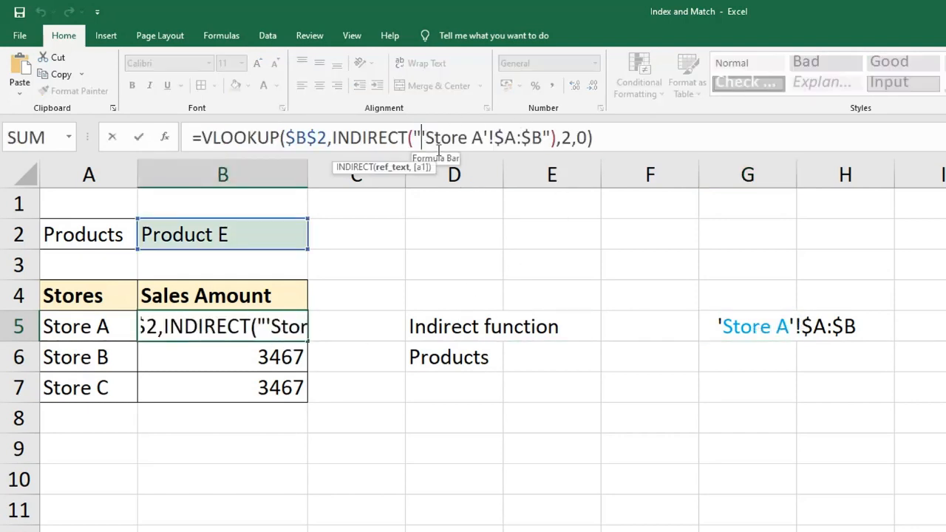
{"action": "key", "text": "BackSpace"}
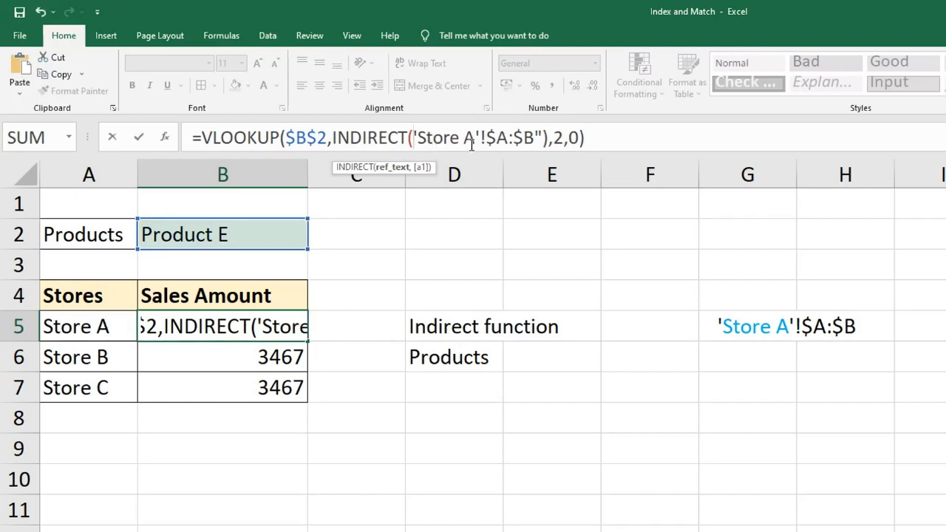
{"action": "left_click", "coordinate": [543, 138]}
{"action": "key", "text": "BackSpace"}
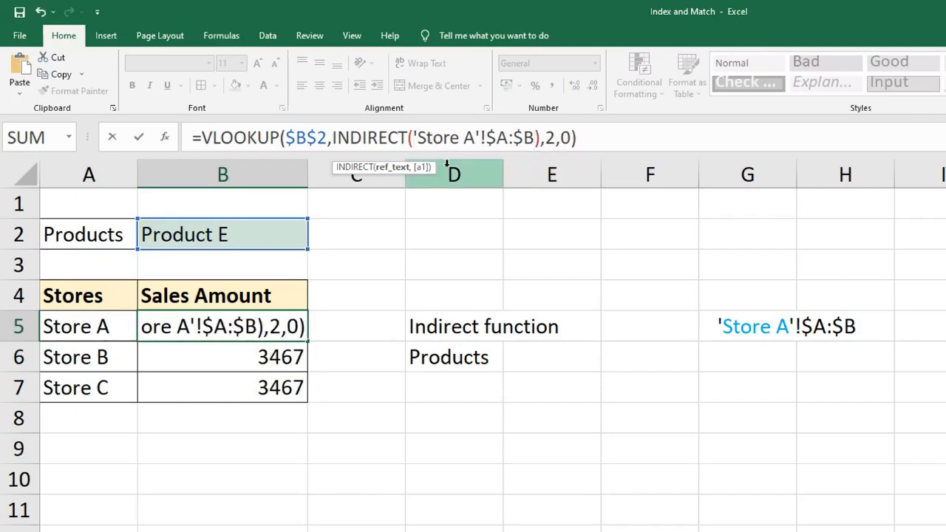
Step: Enclose the apostrophe before Store A in double quotation marks and add an & after it in the B5 formula
{"action": "left_click", "coordinate": [413, 138]}
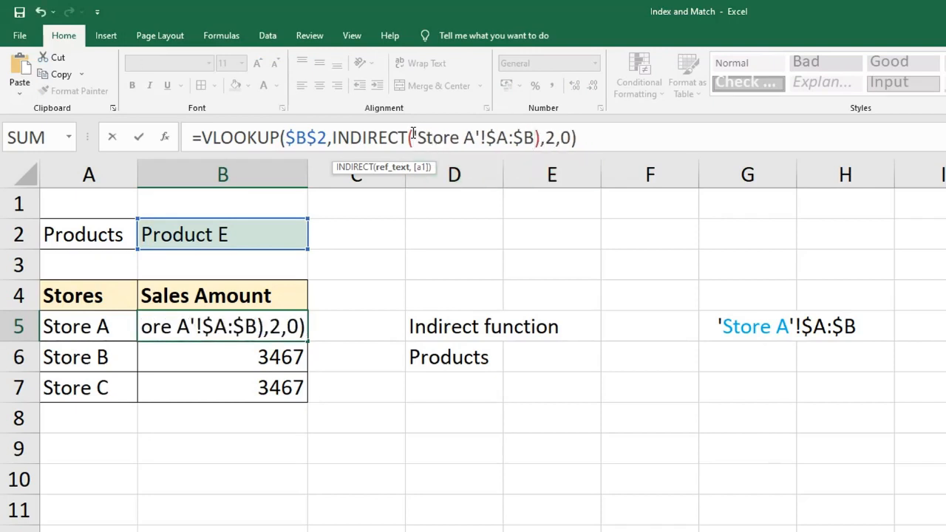
{"action": "left_click", "coordinate": [414, 138]}
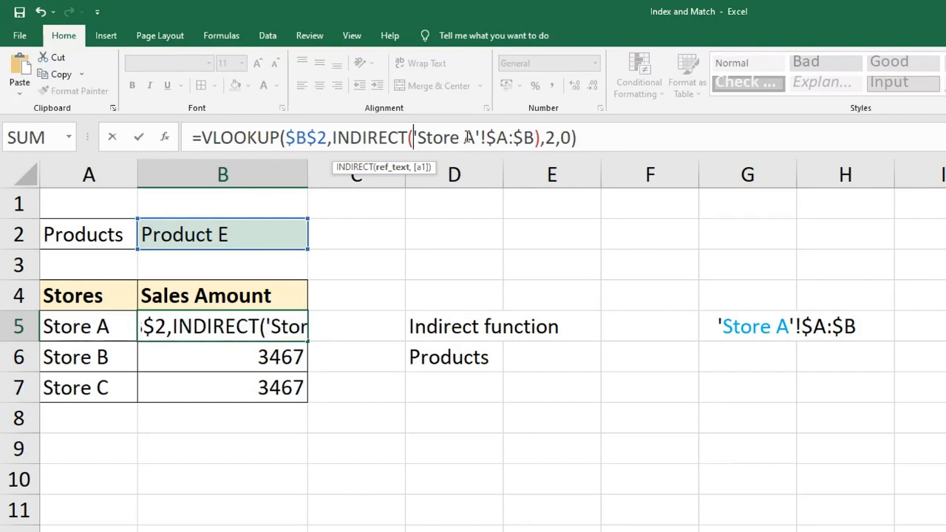
{"action": "type", "text": "\""}
{"action": "key", "text": "Right"}
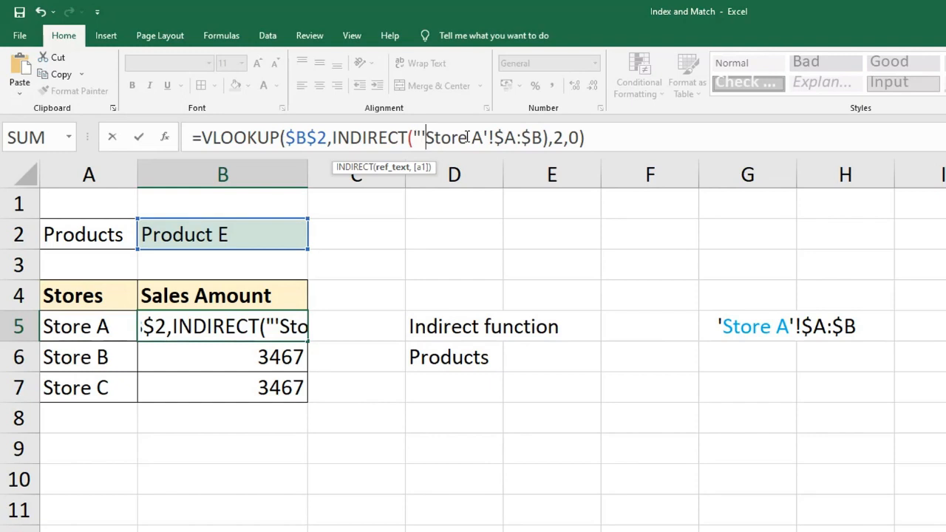
{"action": "type", "text": "\""}
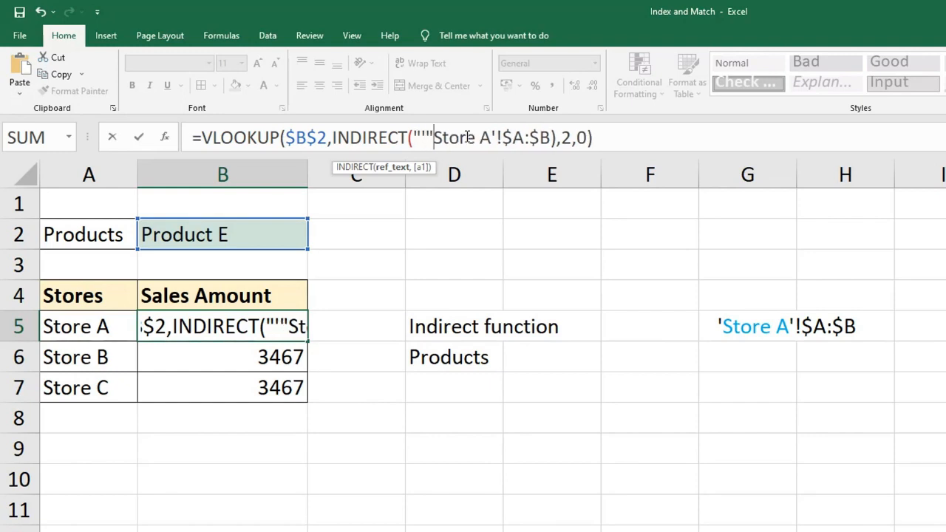
{"action": "type", "text": "&"}
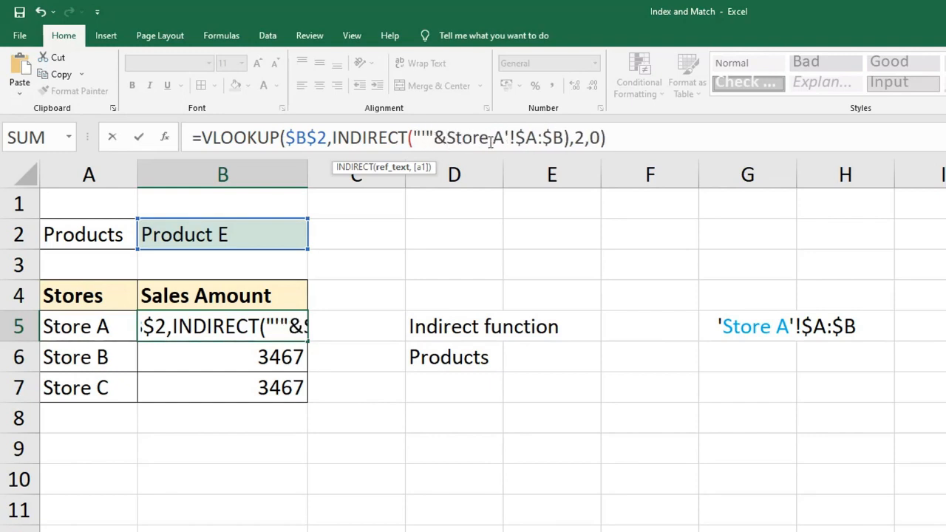
Step: Replace Store A in the B5 formula with a reference to A5, joined by & to the double-quoted text "'!$A:$B"
{"action": "left_click", "coordinate": [504, 139], "text": "shift"}
{"action": "key", "text": "Delete"}
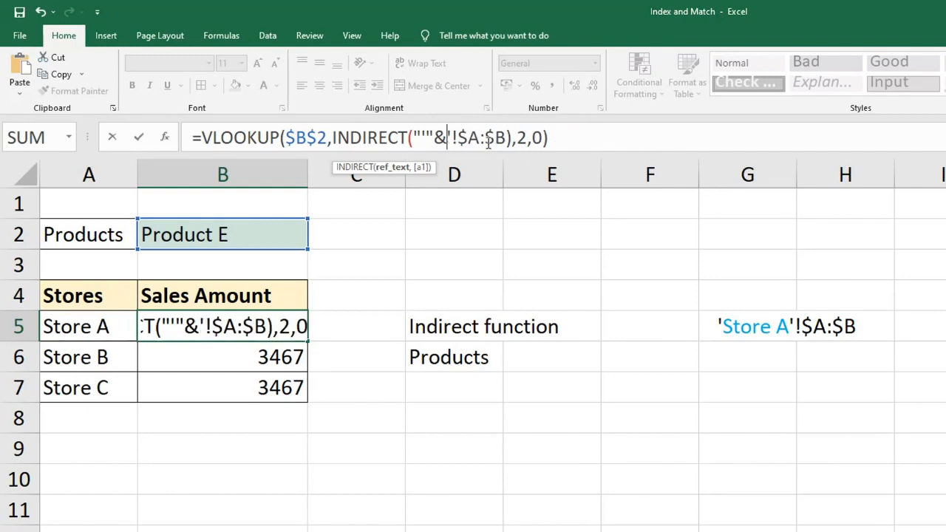
{"action": "left_click", "coordinate": [88, 323]}
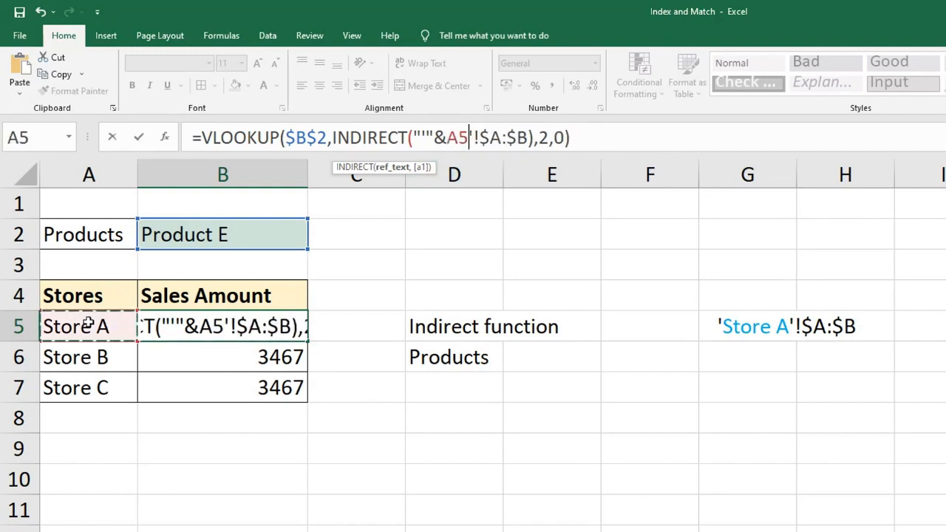
{"action": "type", "text": "&"}
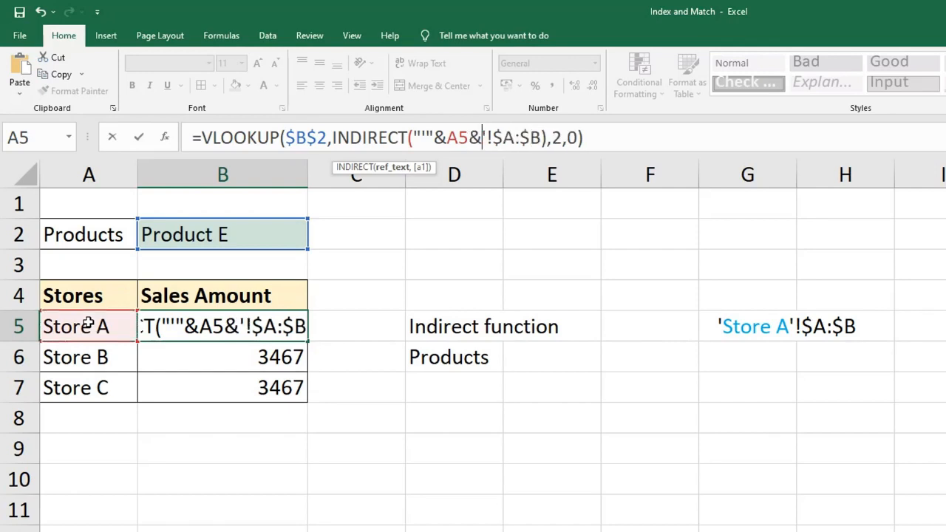
{"action": "type", "text": "\""}
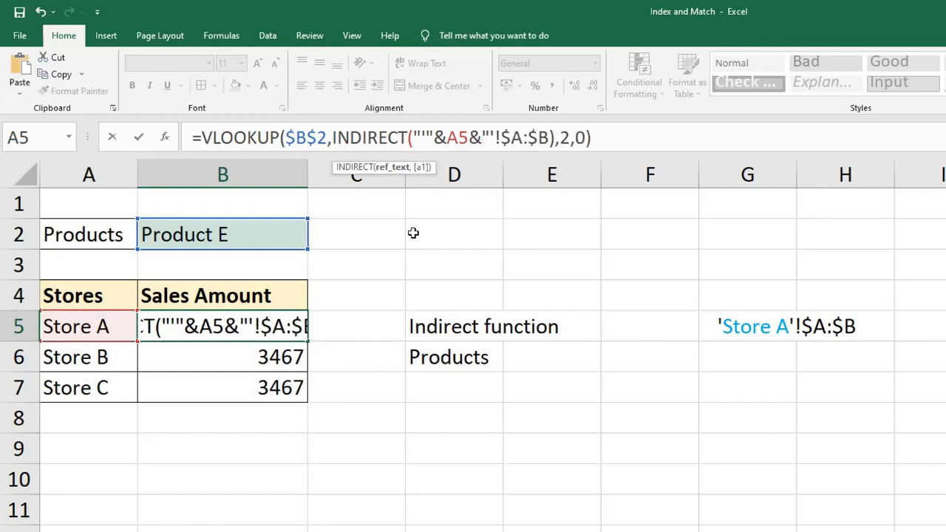
{"action": "left_click", "coordinate": [551, 138]}
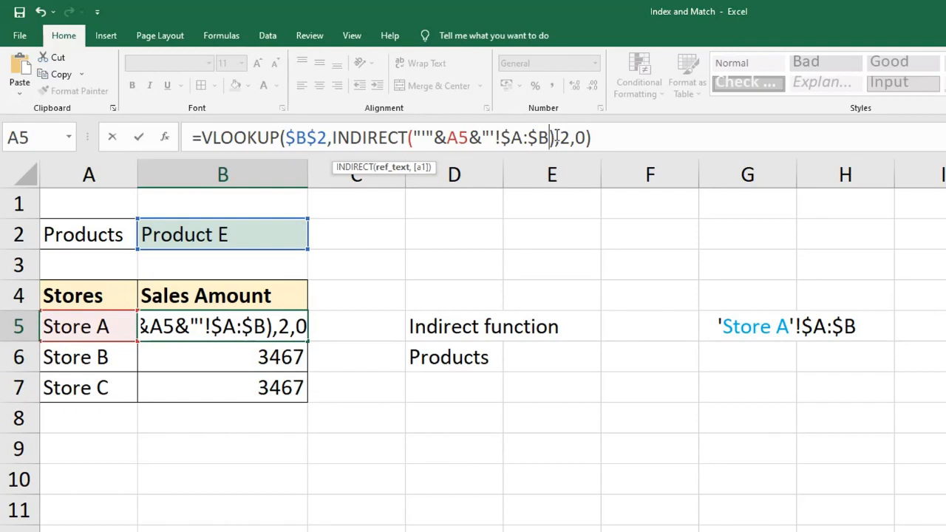
{"action": "type", "text": "\""}
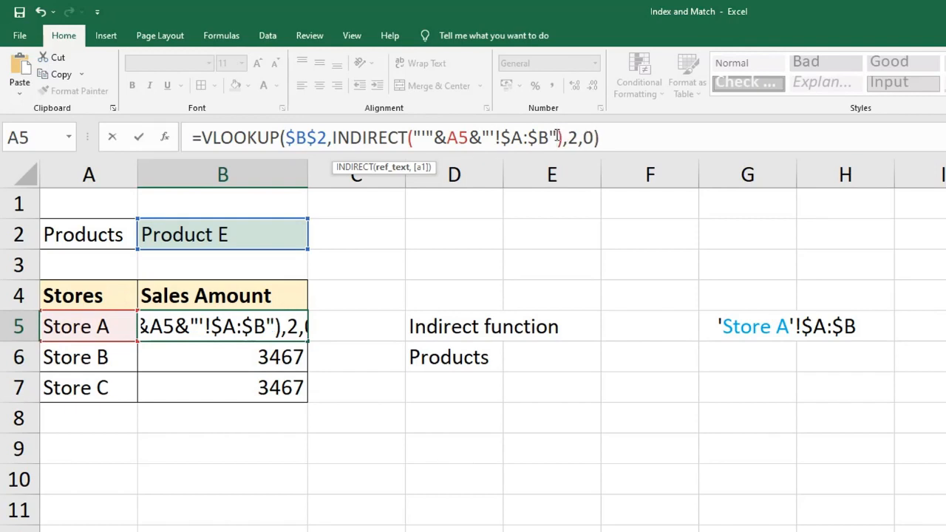
{"action": "key", "text": "Return"}
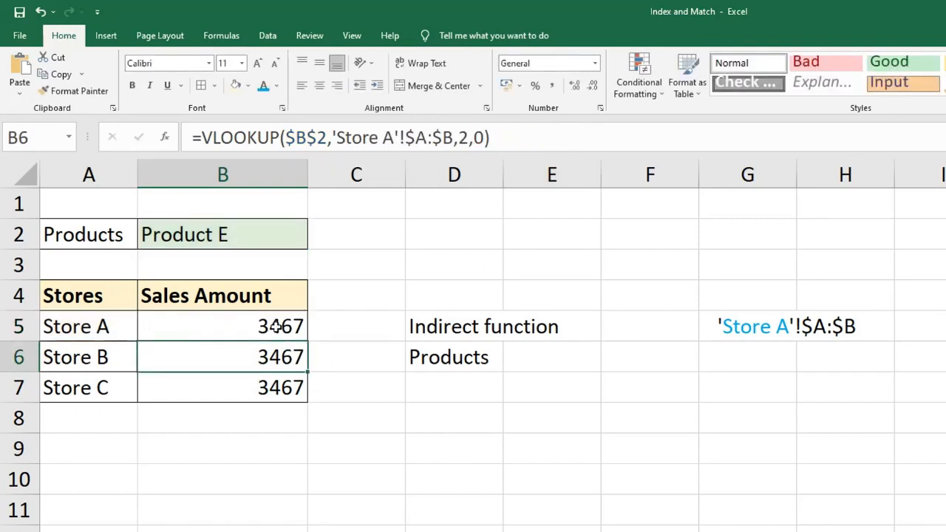
Step: Fill the B5 formula down to B7 and check the copied formula in B6
{"action": "left_click", "coordinate": [275, 326]}
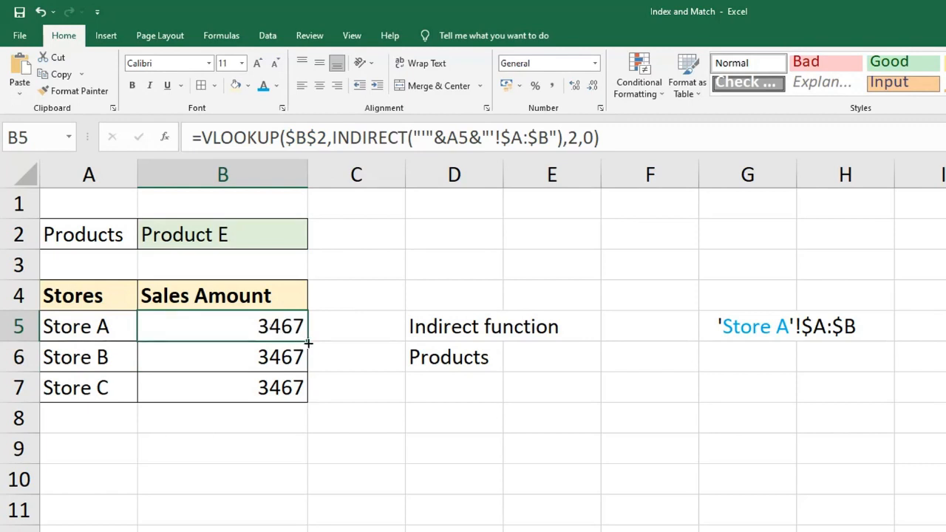
{"action": "left_click_drag", "start_coordinate": [308, 344], "coordinate": [307, 397]}
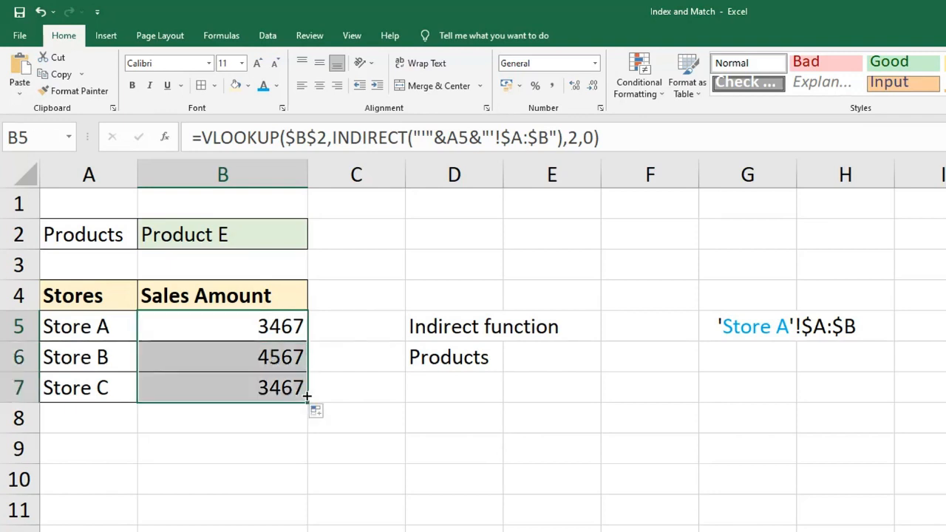
{"action": "left_click", "coordinate": [275, 357]}
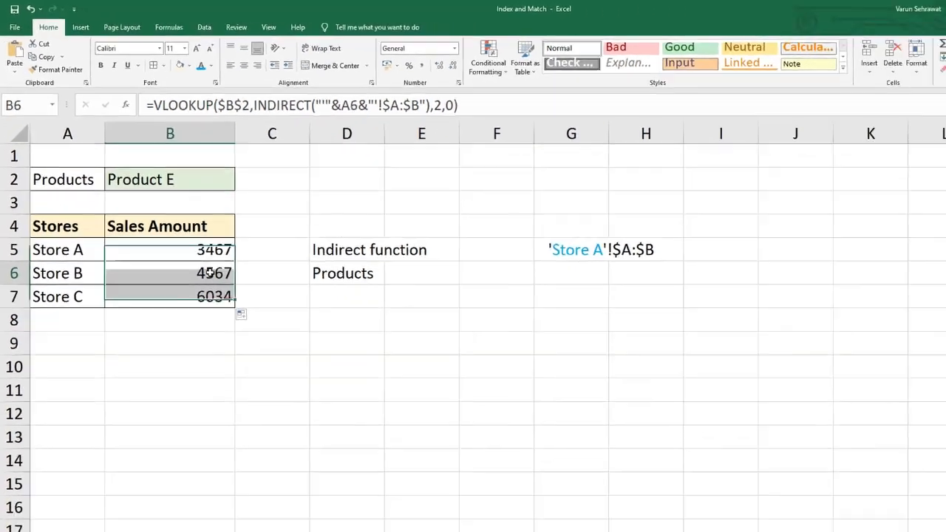
Step: Compare the Store B and Store C sales amounts on the Data sheet with the Product E rows on their store sheets
{"action": "left_click_drag", "start_coordinate": [124, 357], "coordinate": [200, 345]}
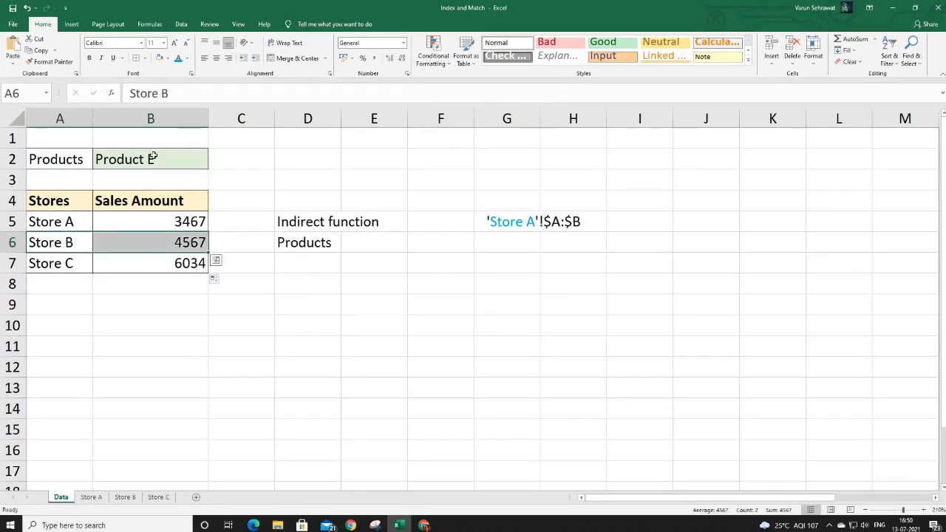
{"action": "left_click", "coordinate": [124, 496]}
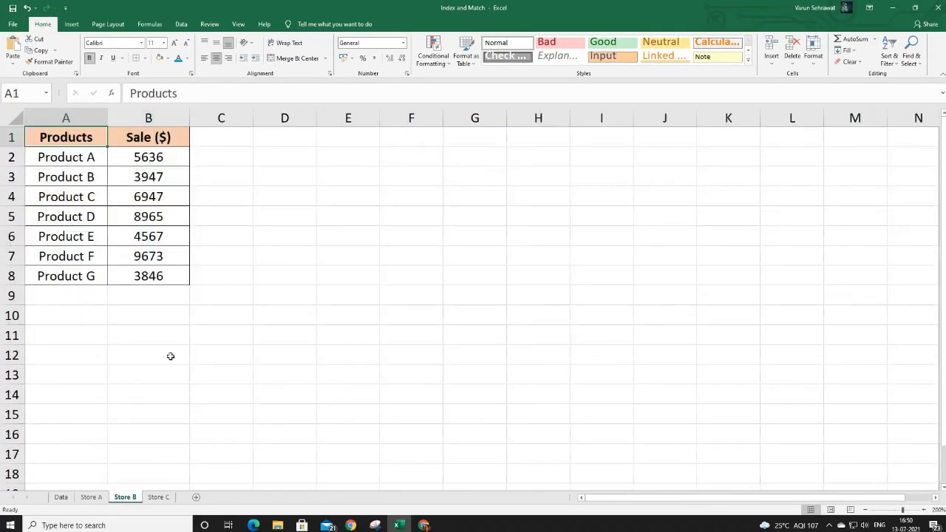
{"action": "left_click_drag", "start_coordinate": [95, 241], "coordinate": [155, 238]}
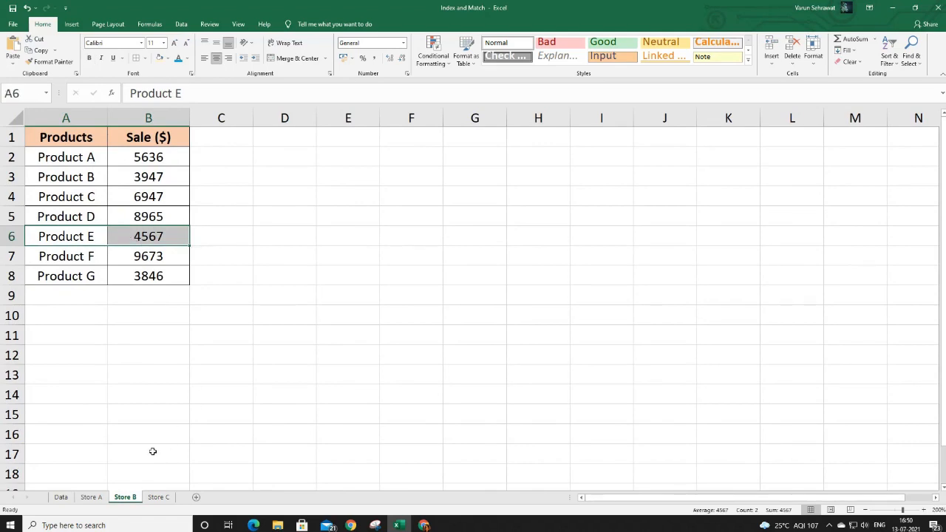
{"action": "left_click", "coordinate": [61, 497]}
{"action": "left_click_drag", "start_coordinate": [68, 266], "coordinate": [145, 263]}
{"action": "left_click", "coordinate": [158, 496]}
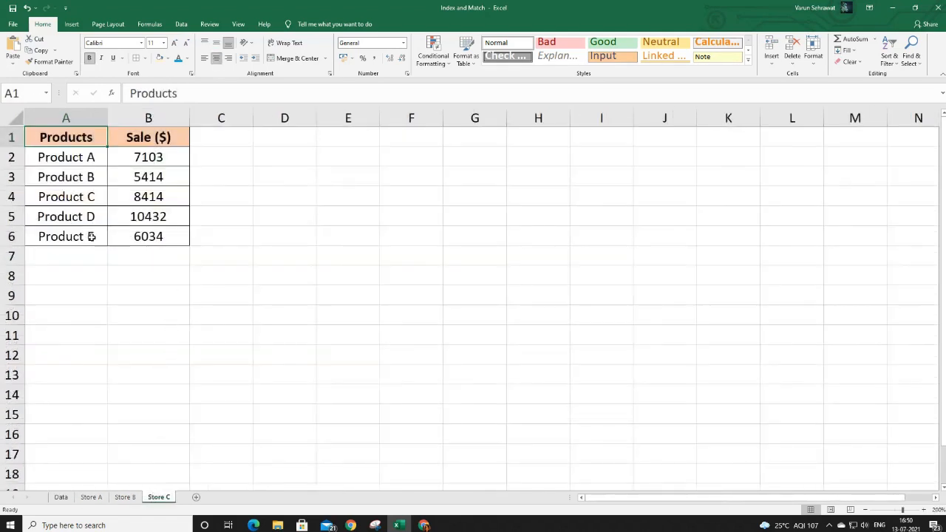
{"action": "left_click_drag", "start_coordinate": [92, 238], "coordinate": [137, 238]}
{"action": "left_click", "coordinate": [60, 496]}
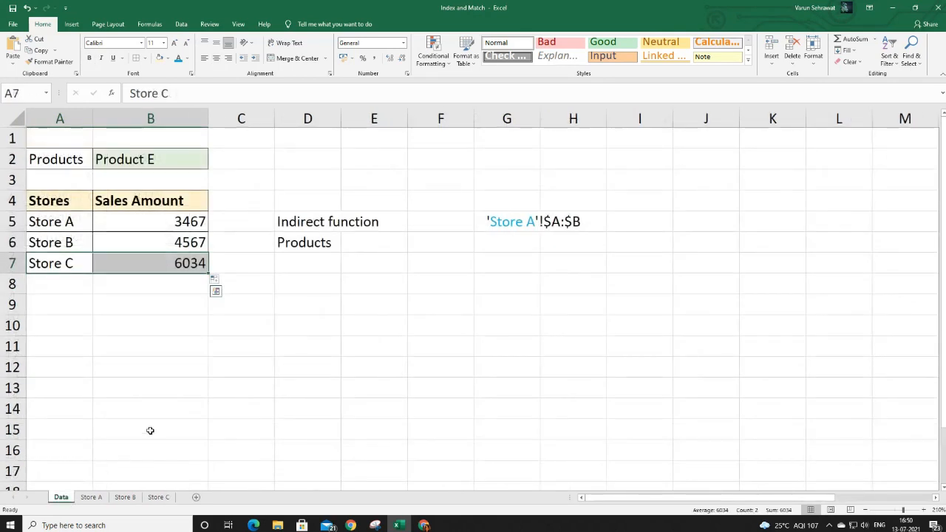
{"action": "left_click", "coordinate": [188, 263]}
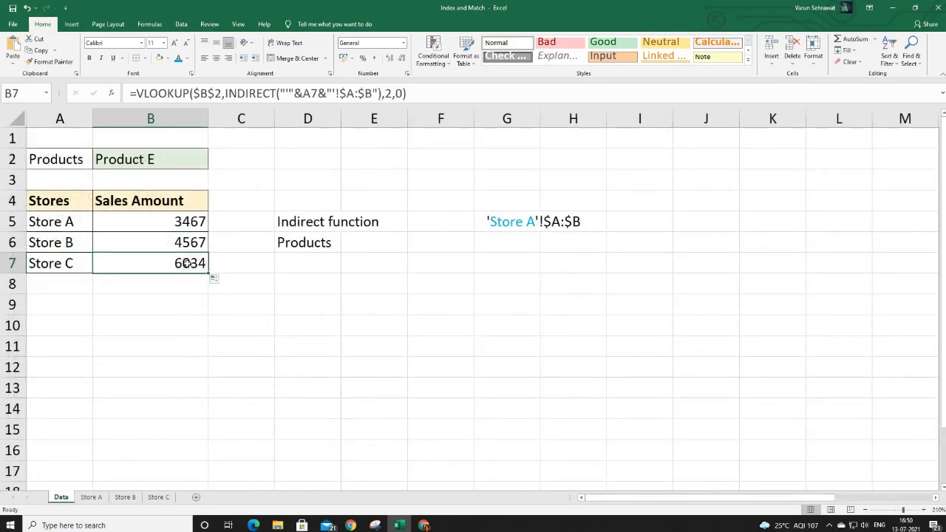
Step: Choose Product H in B2 and check the sales amounts for Store B and Store C
{"action": "left_click", "coordinate": [200, 158]}
{"action": "left_click", "coordinate": [212, 164]}
{"action": "left_click", "coordinate": [158, 254]}
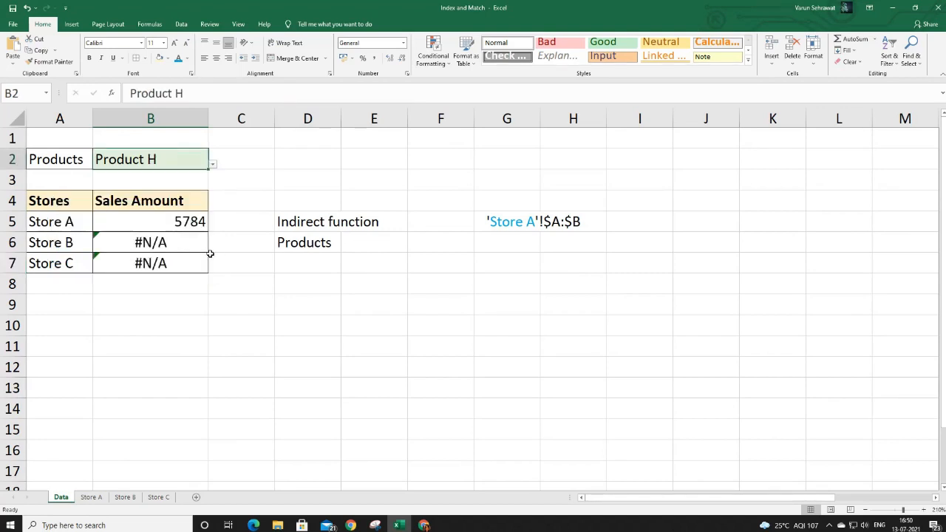
{"action": "left_click_drag", "start_coordinate": [79, 241], "coordinate": [172, 267]}
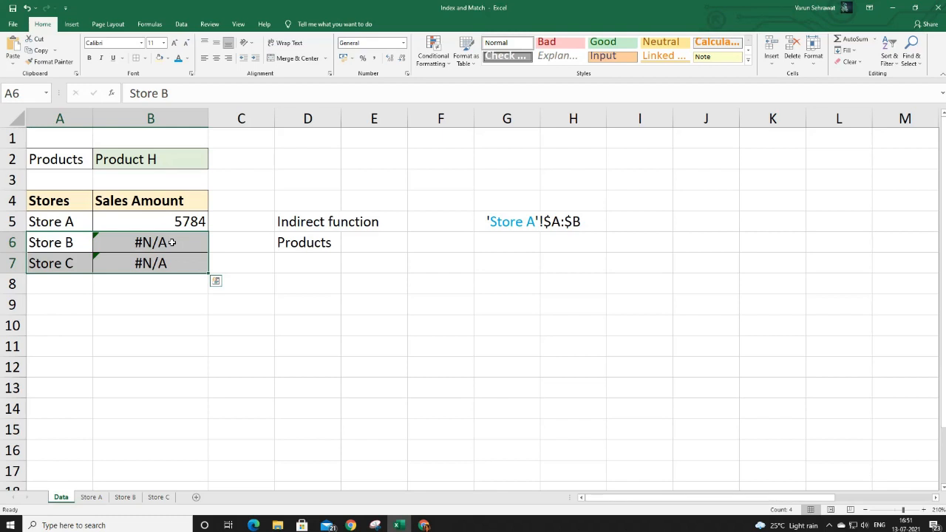
Step: Wrap the VLOOKUP in the B6 formula in IFERROR with "Not Available" as the value if error
{"action": "left_click", "coordinate": [172, 242]}
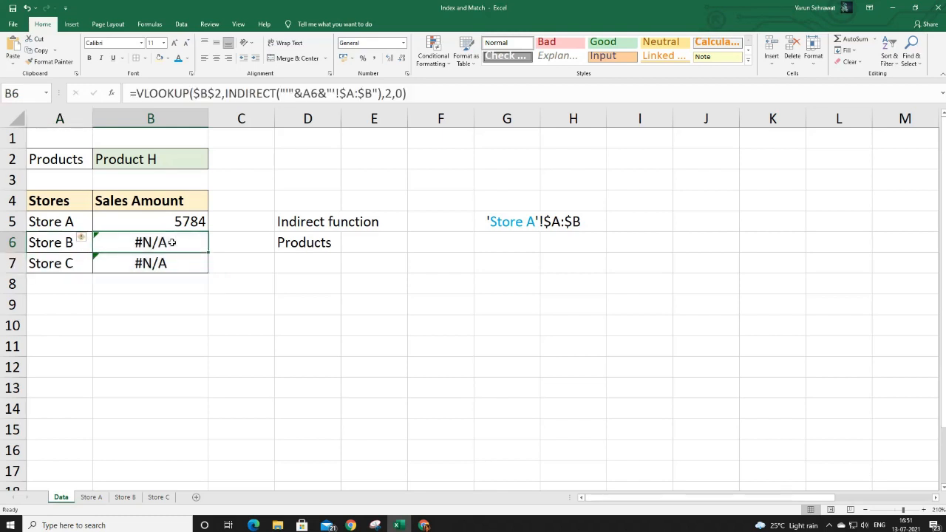
{"action": "left_click", "coordinate": [137, 93]}
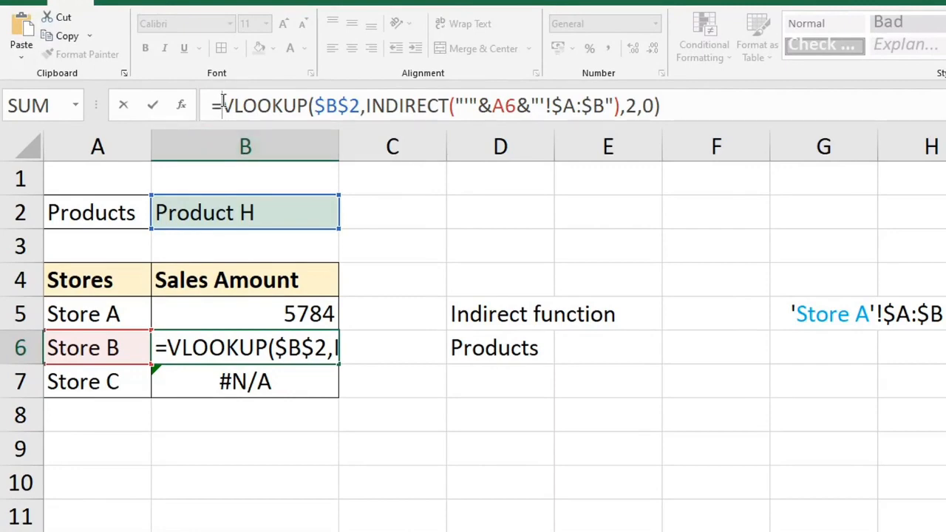
{"action": "type", "text": "iferror"}
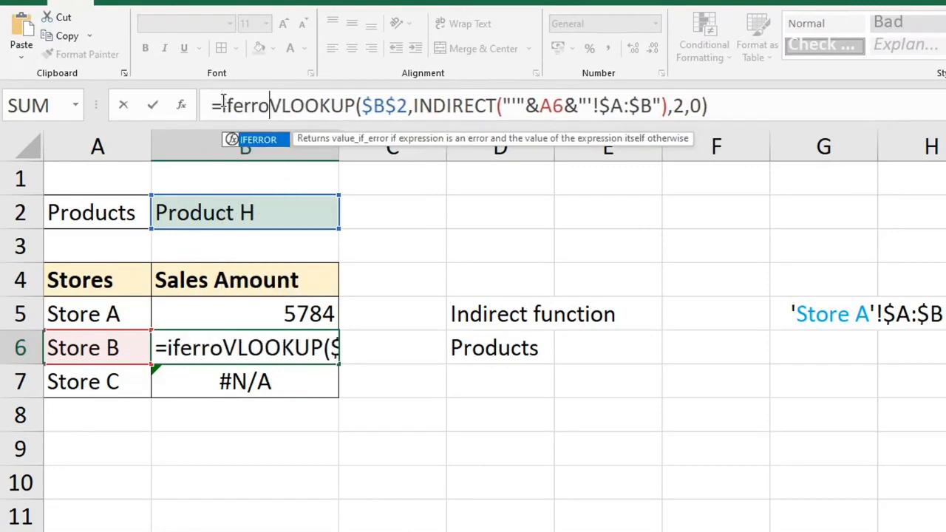
{"action": "type", "text": "("}
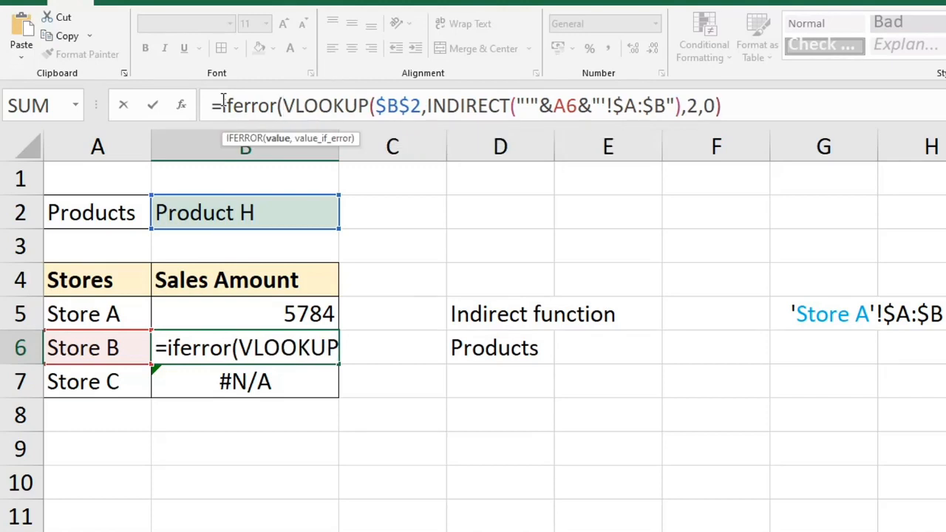
{"action": "left_click", "coordinate": [735, 107]}
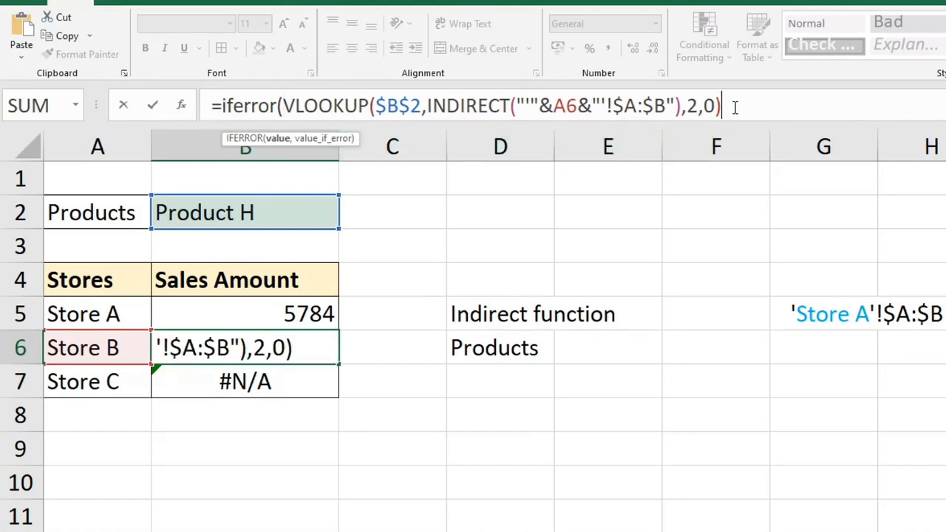
{"action": "type", "text": ",\""}
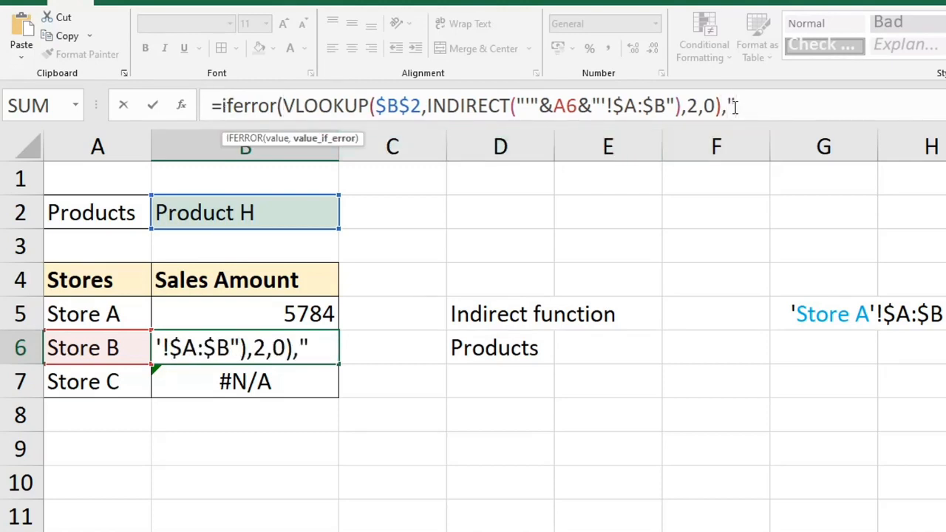
{"action": "type", "text": "Not A"}
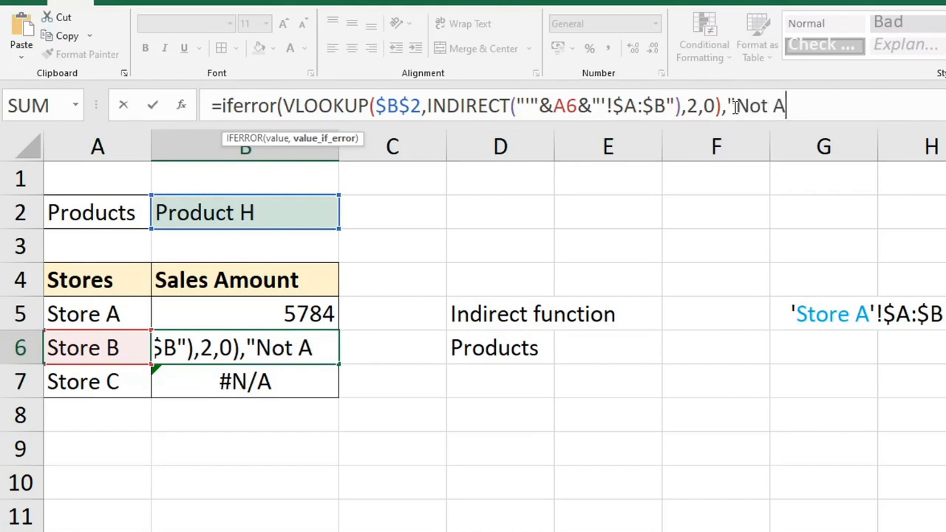
{"action": "type", "text": "vaila"}
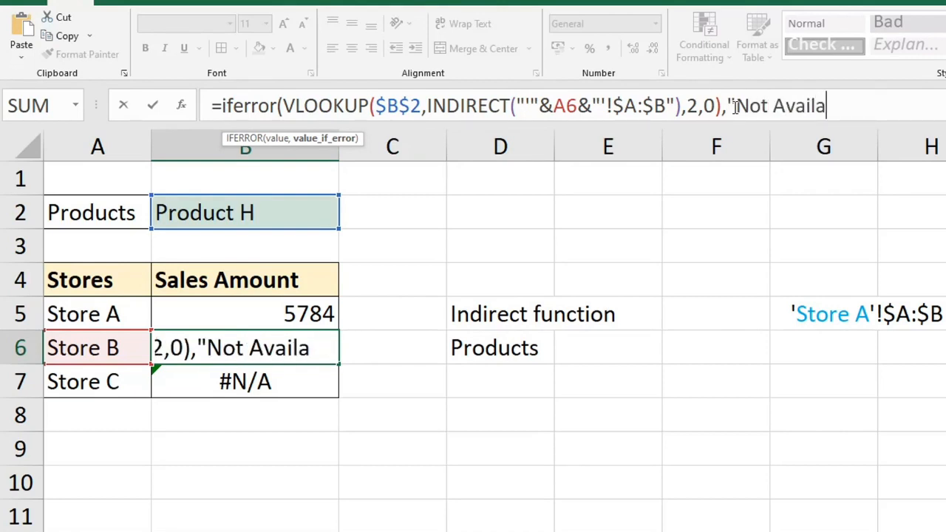
{"action": "type", "text": "ble\")"}
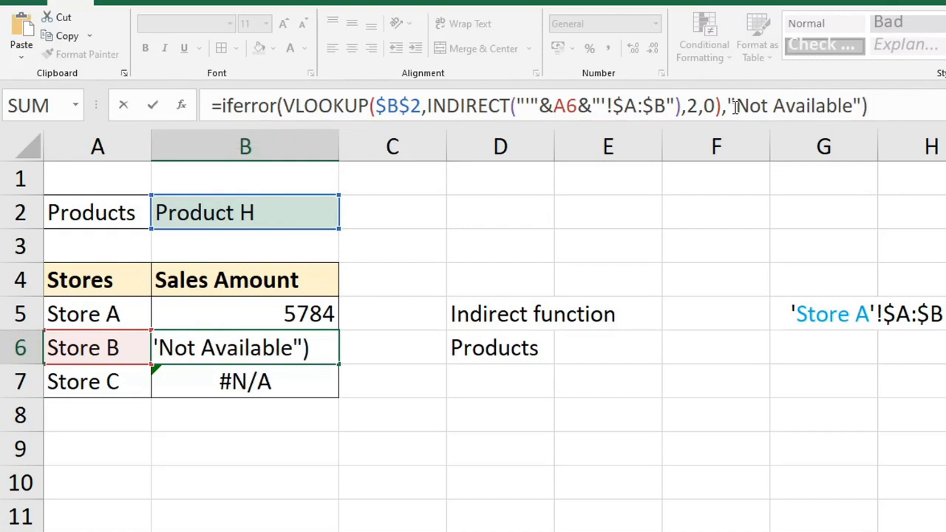
{"action": "key", "text": "Return"}
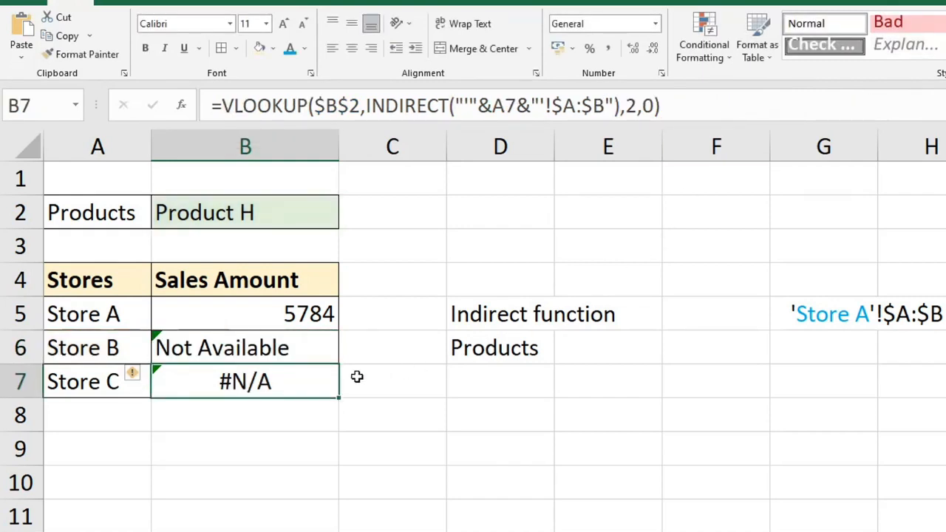
Step: Fill the IFERROR formula from B6 down to B7
{"action": "left_click", "coordinate": [272, 348]}
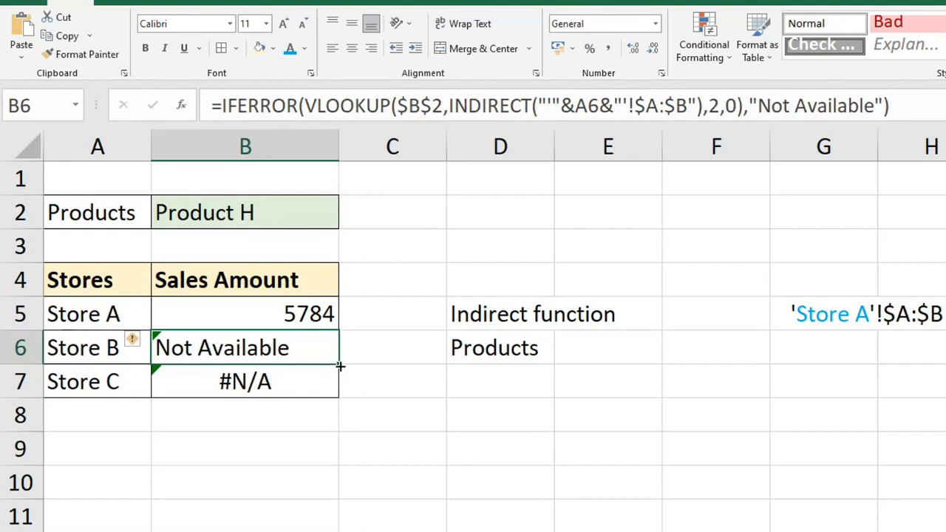
{"action": "left_click_drag", "start_coordinate": [339, 365], "coordinate": [351, 378]}
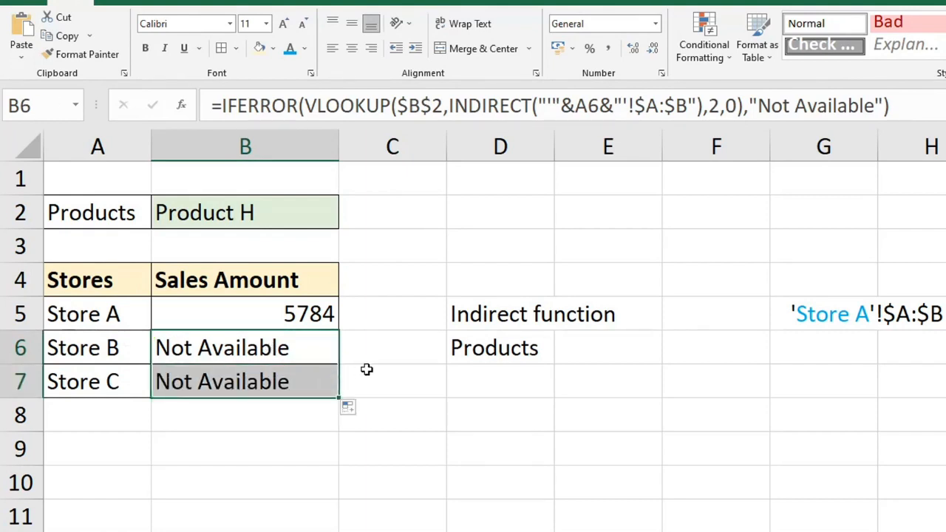
{"action": "left_click", "coordinate": [321, 351]}
Step: Try filling the plain VLOOKUP formula from B5 down to B7, and undo the fill
{"action": "left_click", "coordinate": [316, 312]}
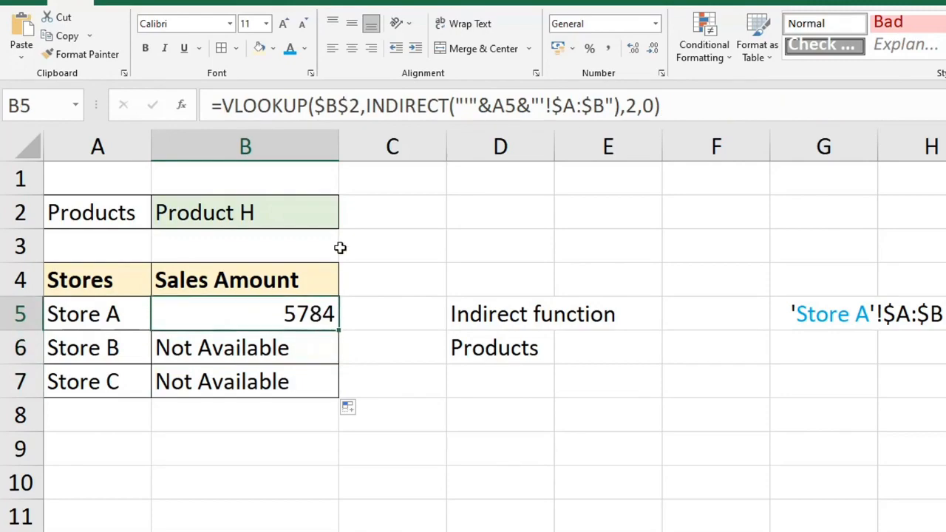
{"action": "left_click_drag", "start_coordinate": [337, 331], "coordinate": [331, 393]}
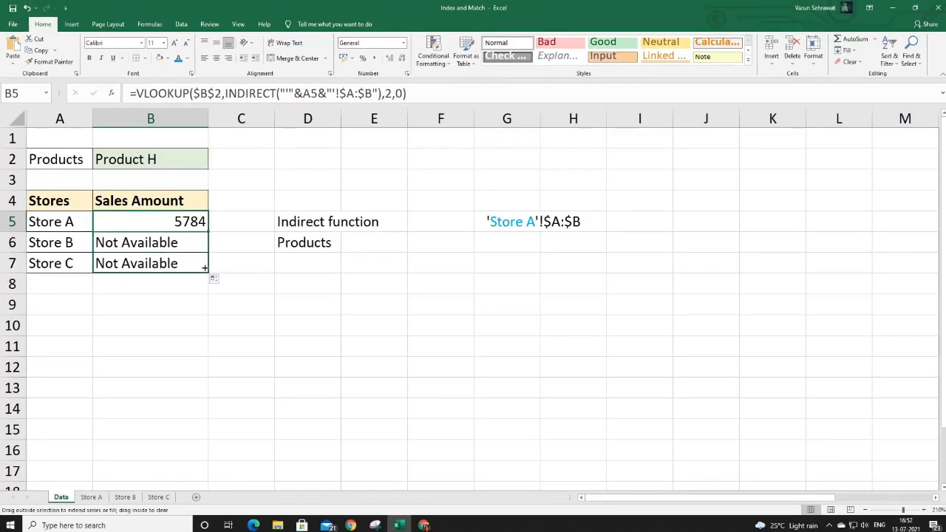
{"action": "key", "text": "ctrl+z"}
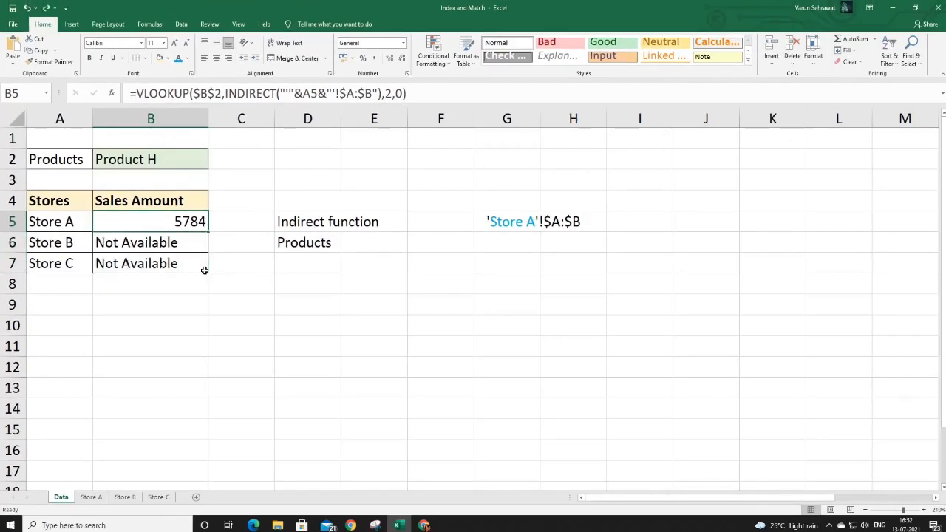
Step: Examine the IFERROR, VLOOKUP and INDIRECT parts of the B6 formula without changing it
{"action": "left_click", "coordinate": [189, 245]}
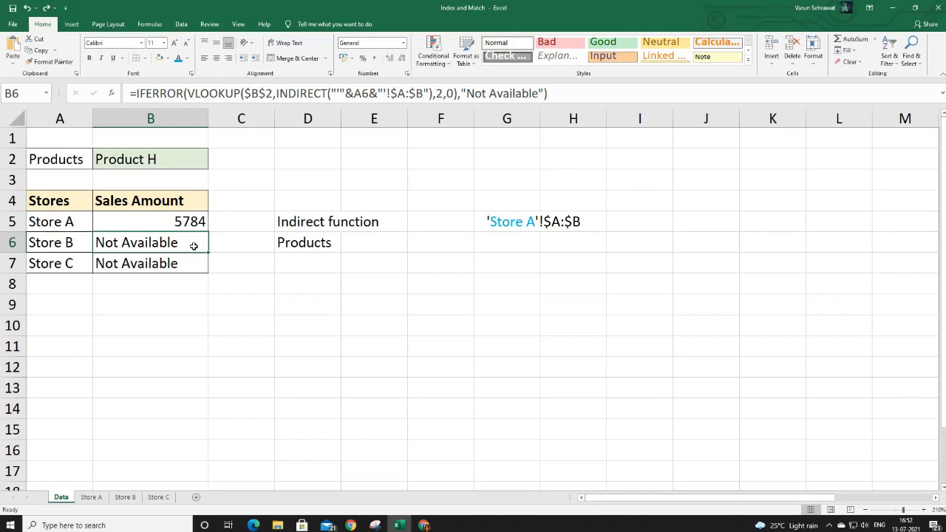
{"action": "left_click", "coordinate": [195, 94]}
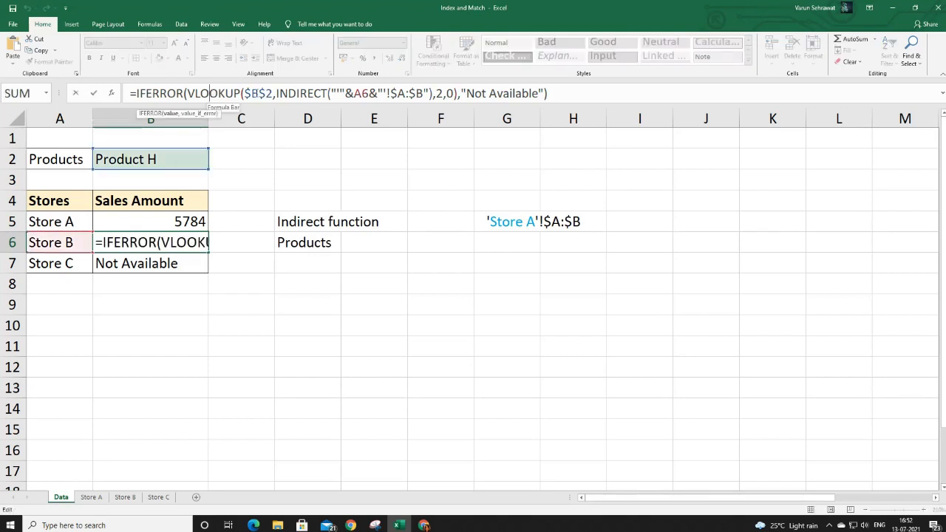
{"action": "left_click", "coordinate": [292, 93]}
{"action": "left_click", "coordinate": [167, 93]}
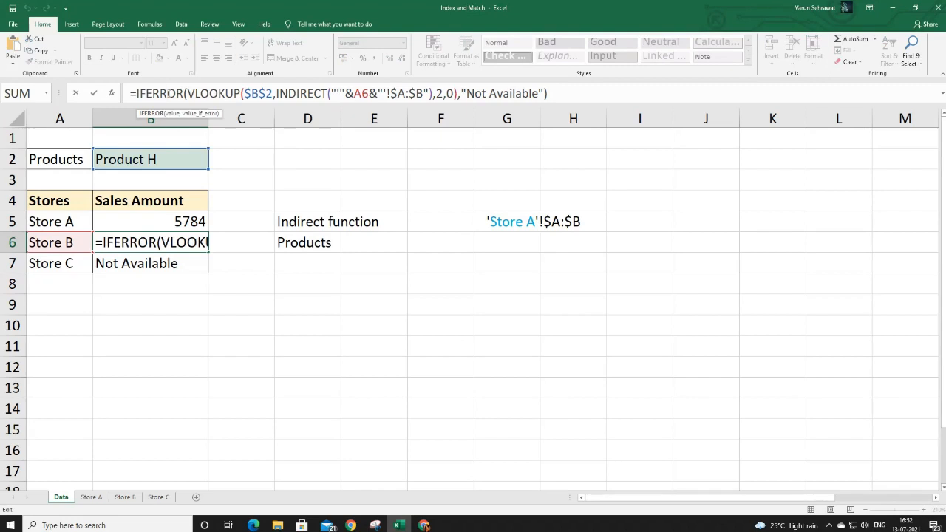
{"action": "key", "text": "Escape"}
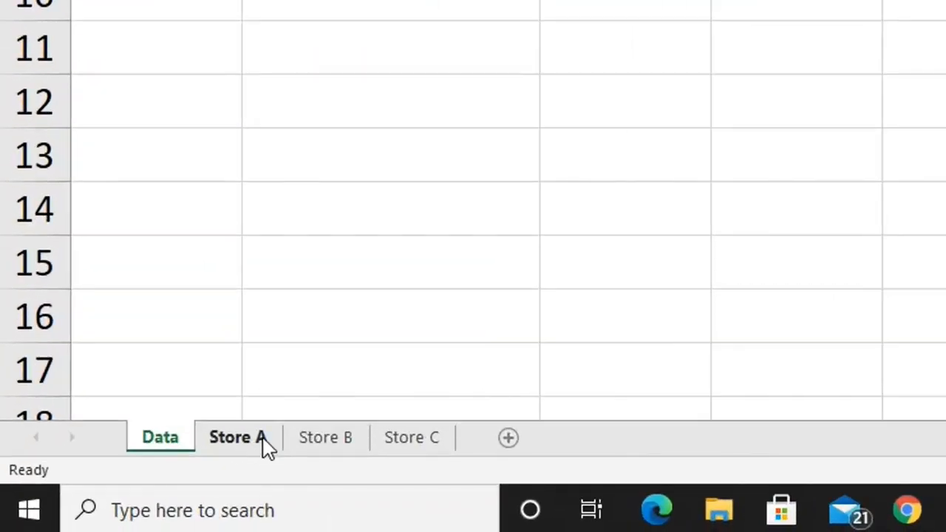
Step: Rename the three store sheets StoreA, StoreB and StoreC by removing the space from each name
{"action": "double_click", "coordinate": [260, 440]}
{"action": "left_click", "coordinate": [251, 436]}
{"action": "key", "text": "BackSpace"}
{"action": "double_click", "coordinate": [320, 444]}
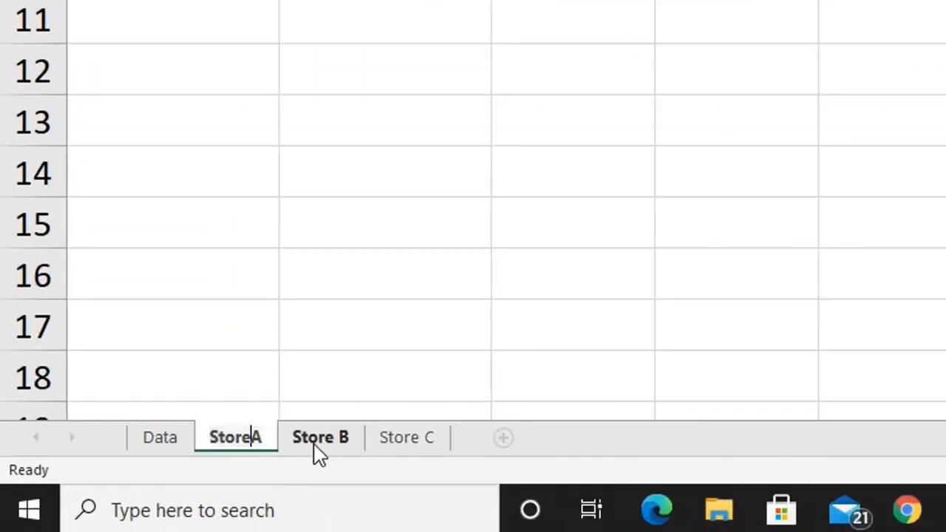
{"action": "left_click", "coordinate": [341, 437]}
{"action": "key", "text": "BackSpace"}
{"action": "key", "text": "Return"}
{"action": "left_click", "coordinate": [426, 442]}
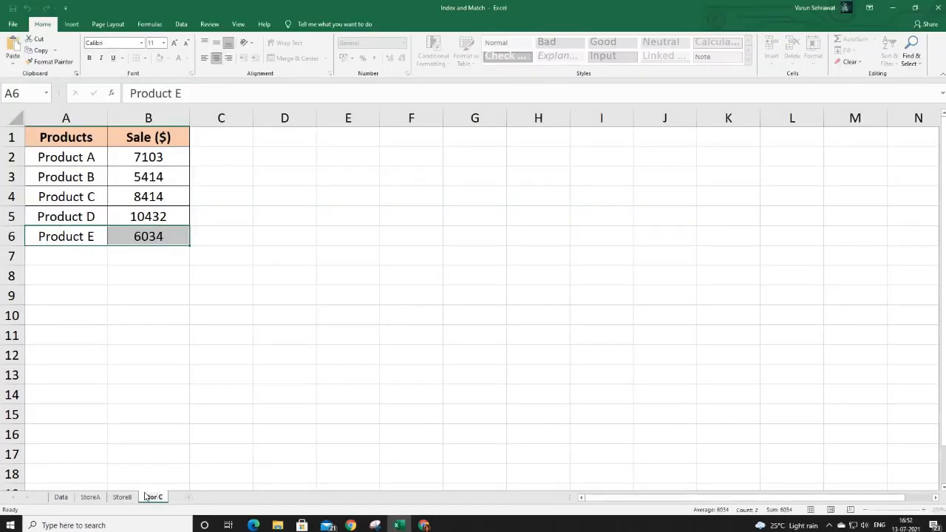
{"action": "double_click", "coordinate": [145, 497]}
Step: Change the store names in A5:A7 of the Data sheet to StoreA, StoreB and StoreC, without spaces
{"action": "left_click", "coordinate": [60, 497]}
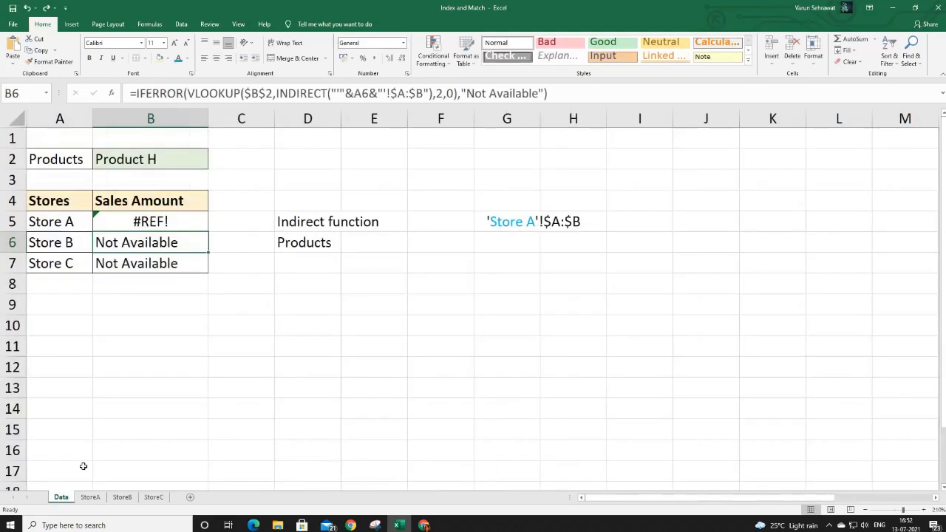
{"action": "left_click", "coordinate": [65, 223]}
{"action": "double_click", "coordinate": [67, 221]}
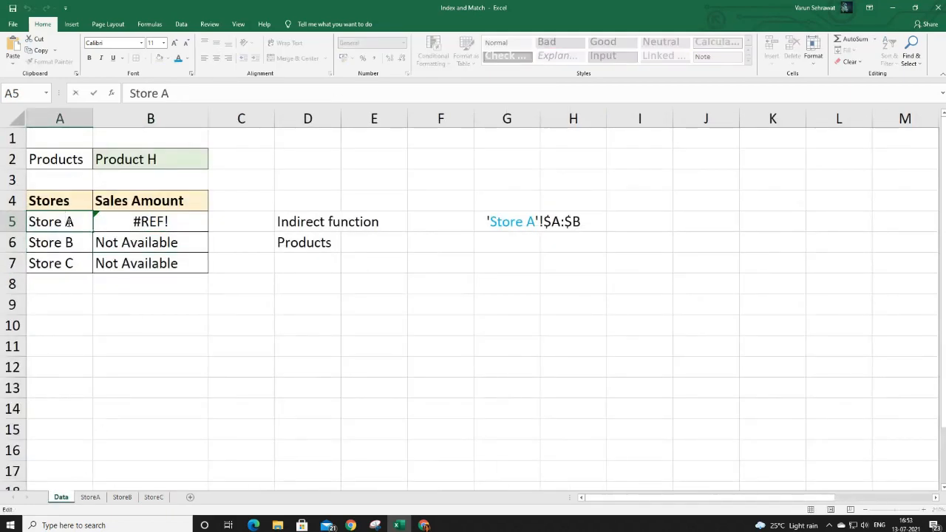
{"action": "key", "text": "BackSpace"}
{"action": "key", "text": "Return"}
{"action": "double_click", "coordinate": [66, 242]}
{"action": "key", "text": "BackSpace"}
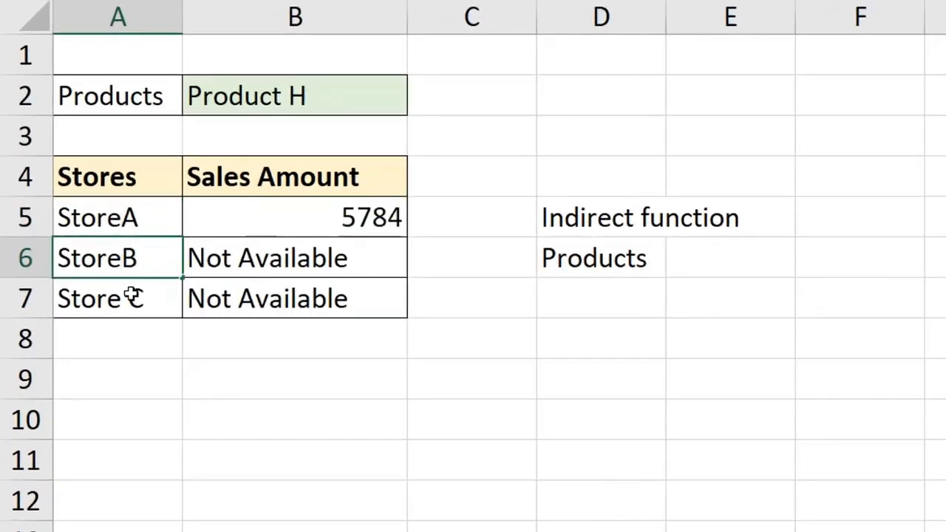
{"action": "double_click", "coordinate": [132, 297]}
{"action": "key", "text": "BackSpace"}
{"action": "left_click", "coordinate": [244, 259]}
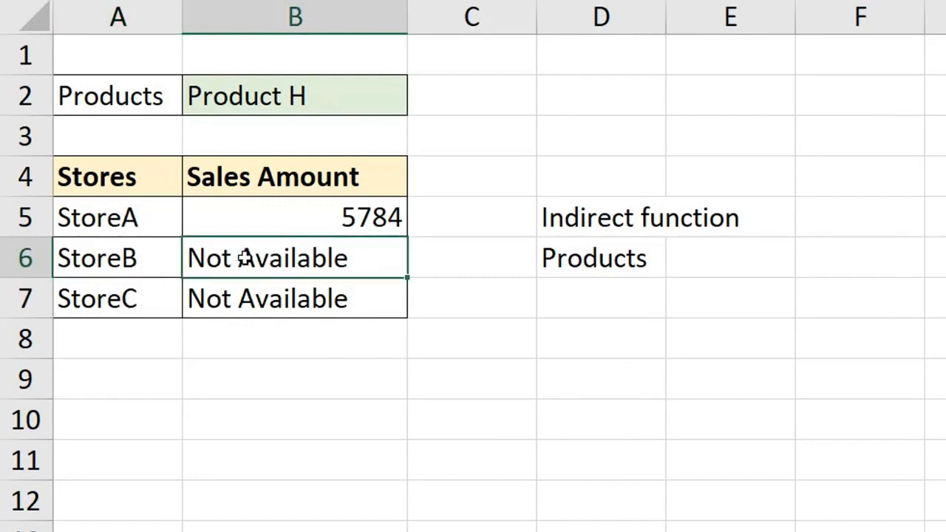
Step: Test the lookup by switching the product in B2, ending with Product E
{"action": "left_click", "coordinate": [400, 104]}
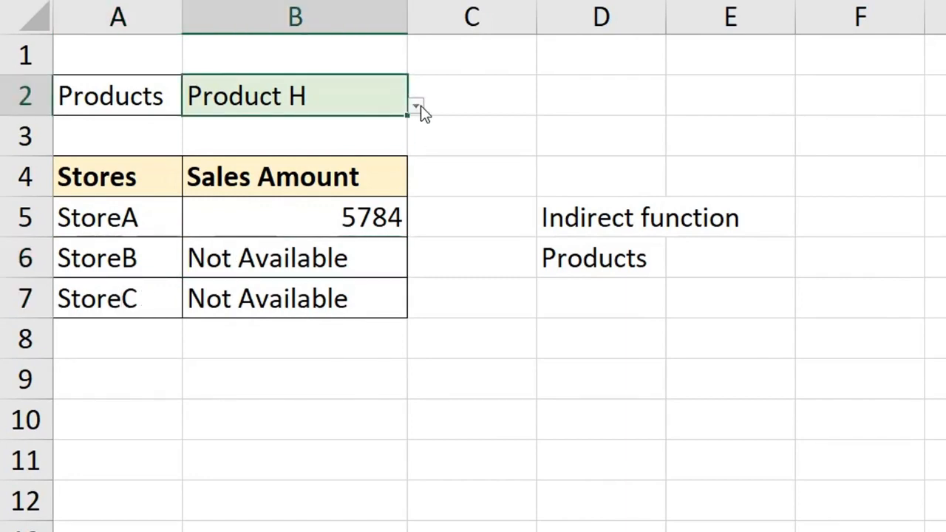
{"action": "left_click", "coordinate": [416, 107]}
{"action": "left_click", "coordinate": [342, 148]}
{"action": "left_click", "coordinate": [416, 106]}
{"action": "left_click", "coordinate": [337, 207]}
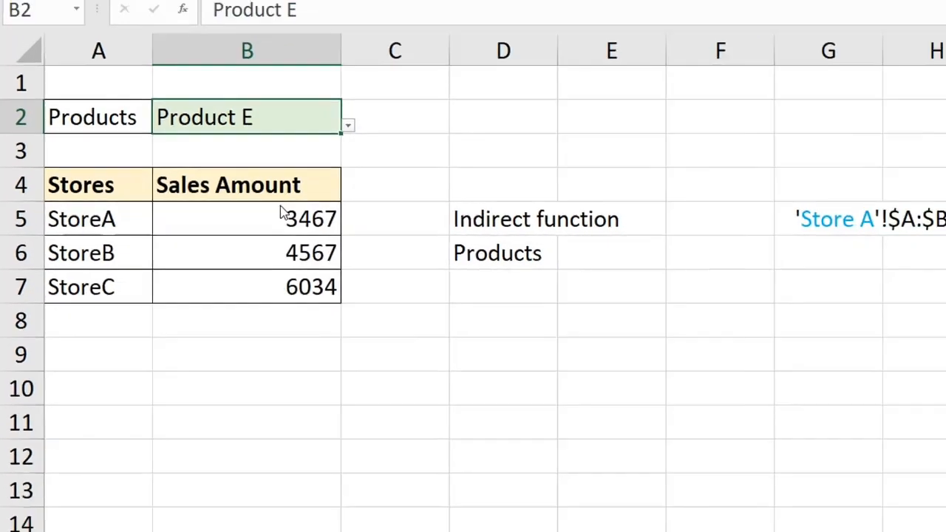